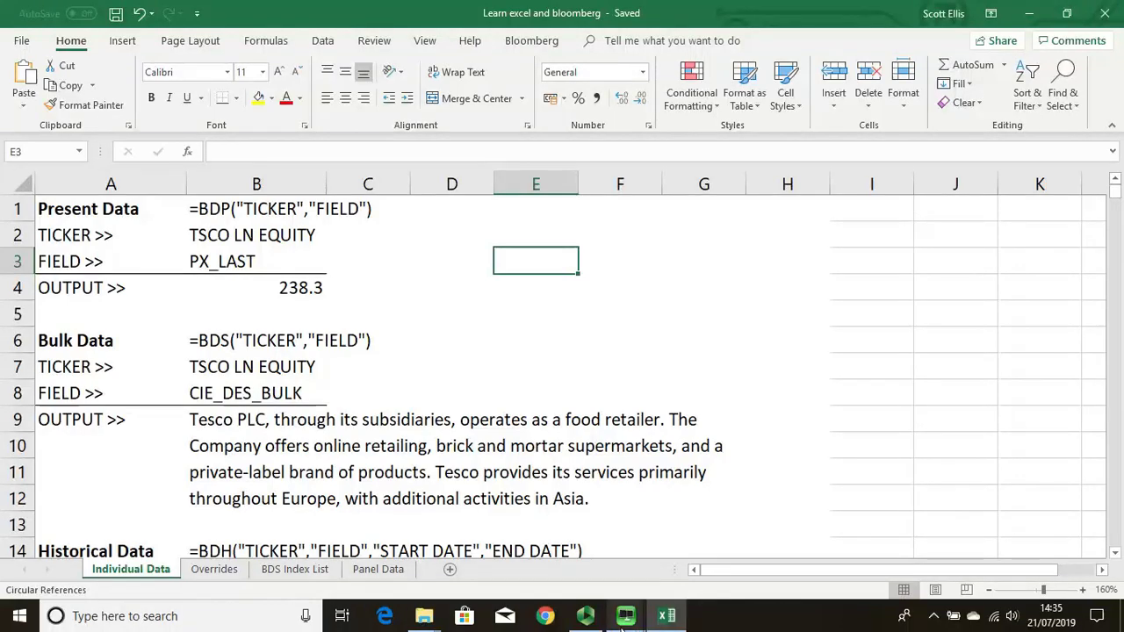
# - Switch to Bloomberg, open the FLDS Data Field Finder, and set the security to TSCO LN Equity
pyautogui.moveTo(622, 621)
pyautogui.click(676, 538)
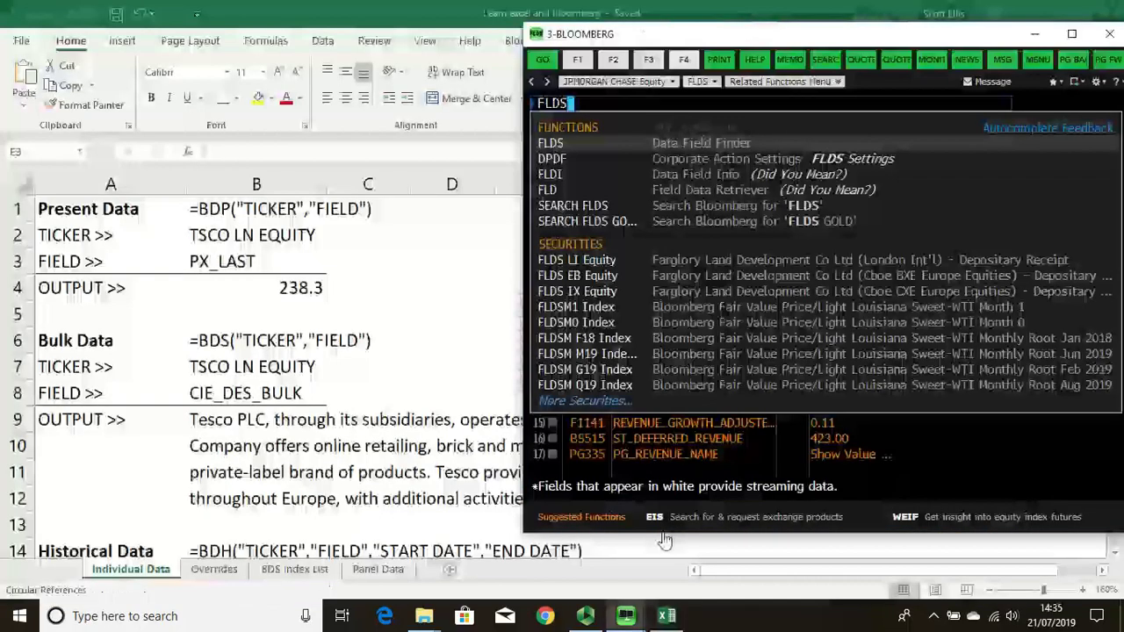
pyautogui.click(708, 150)
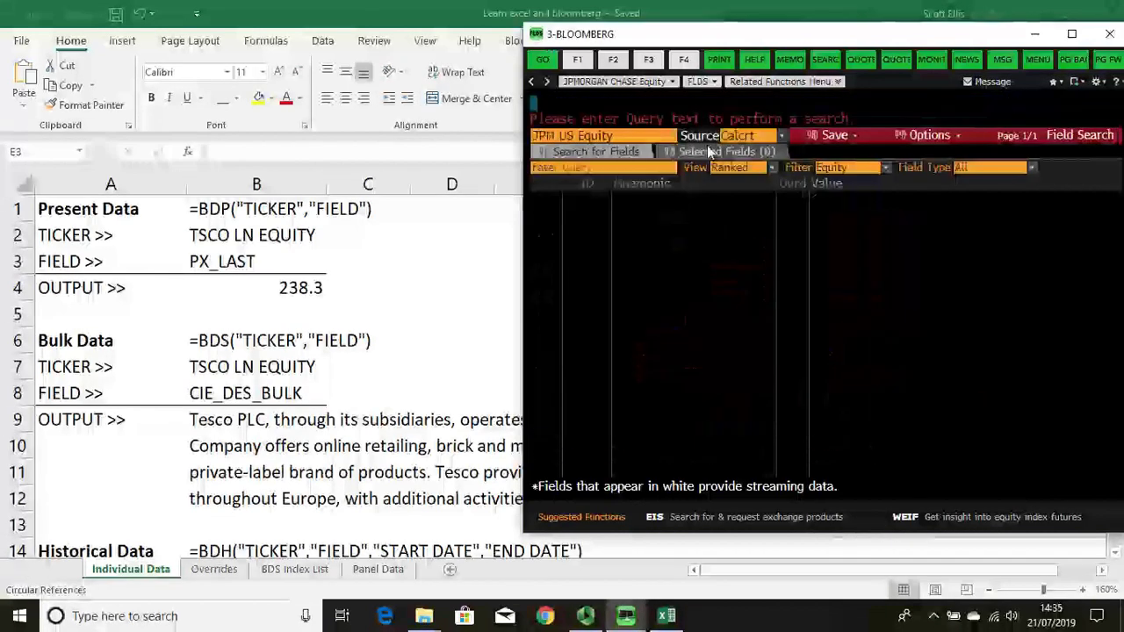
pyautogui.click(584, 138)
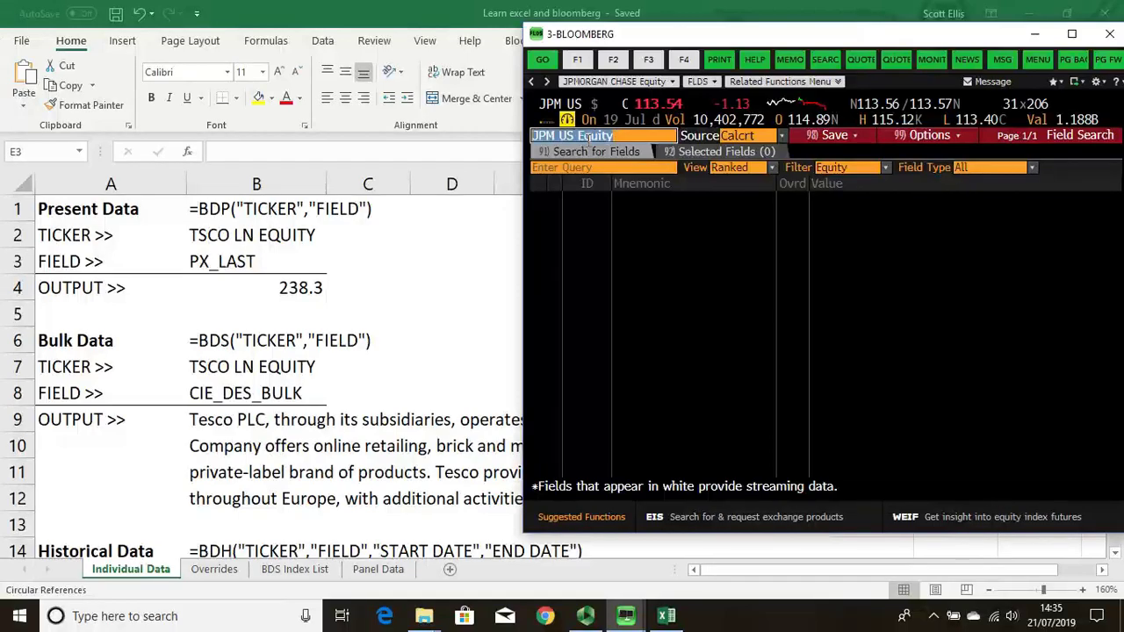
pyautogui.write('tesco')
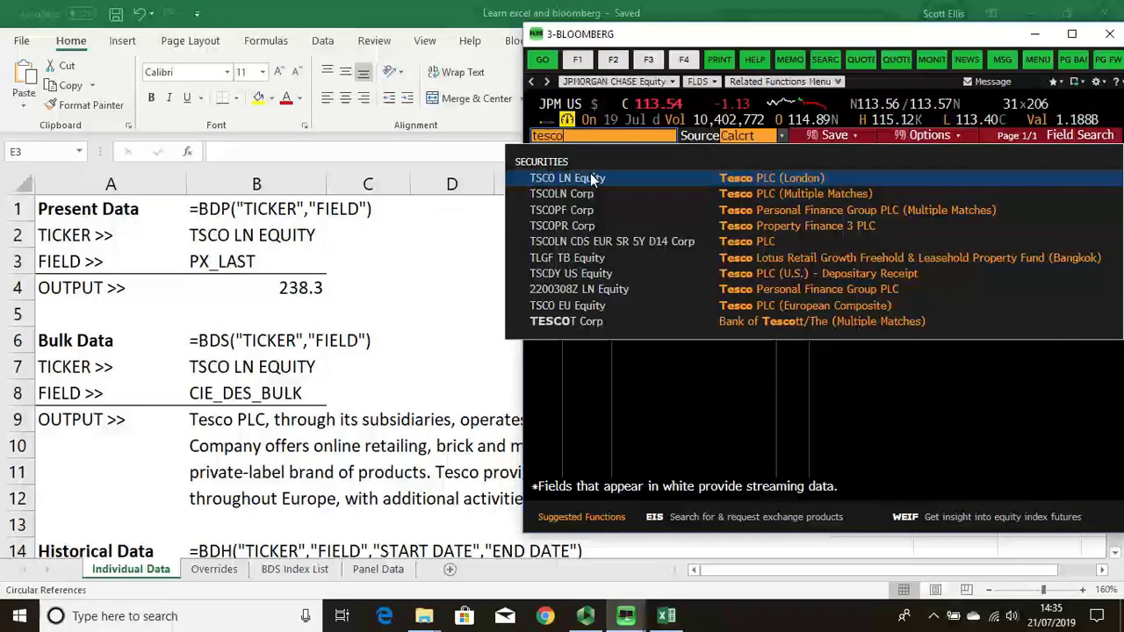
pyautogui.click(591, 176)
pyautogui.click(606, 133)
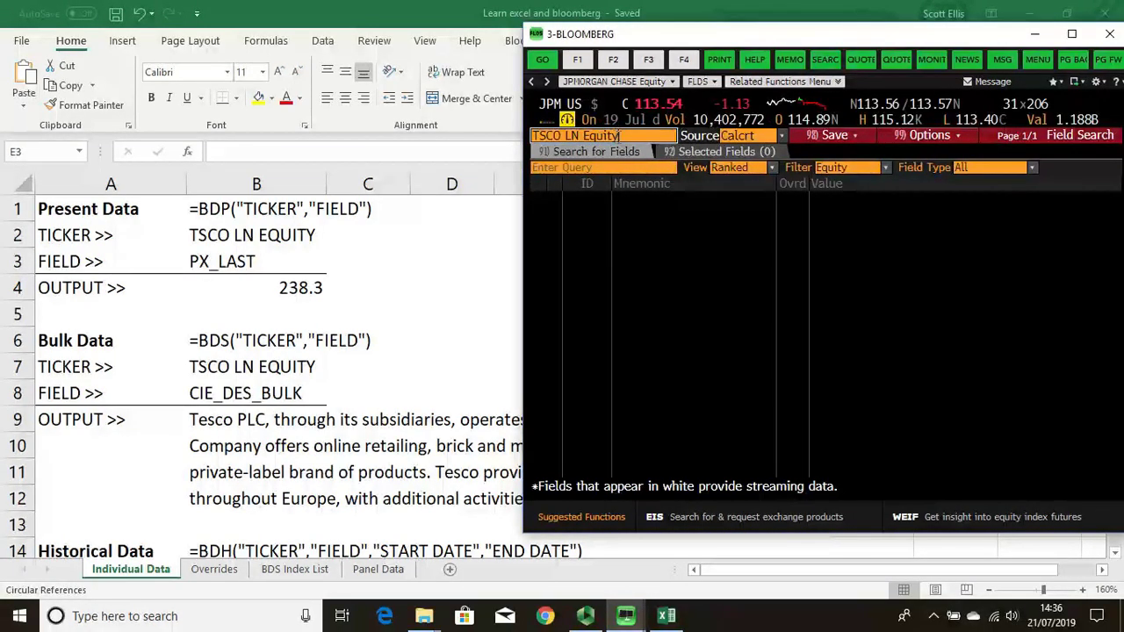
pyautogui.press('Return')
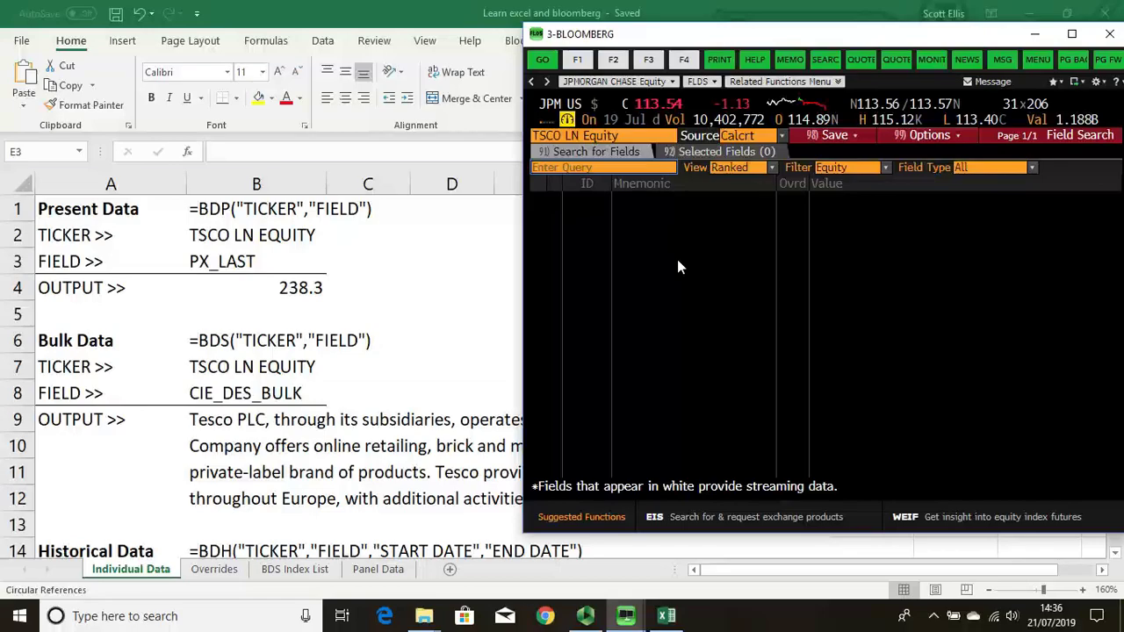
# - Search the data fields for "last price" and open the field information for PX_LAST
pyautogui.write('last p')
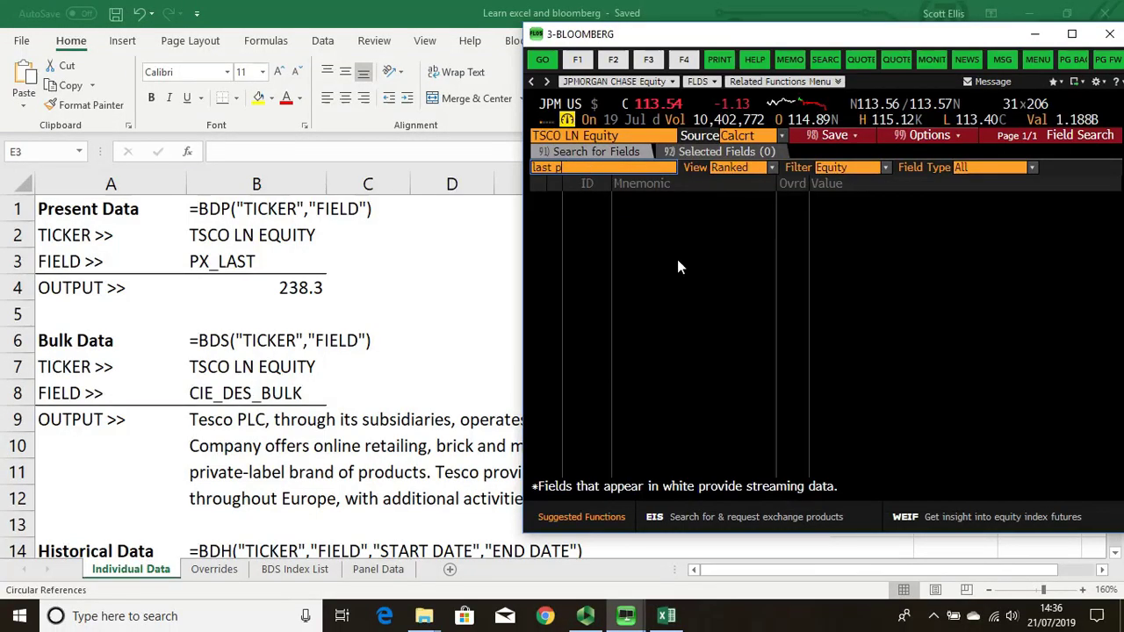
pyautogui.write('rice')
pyautogui.press('Return')
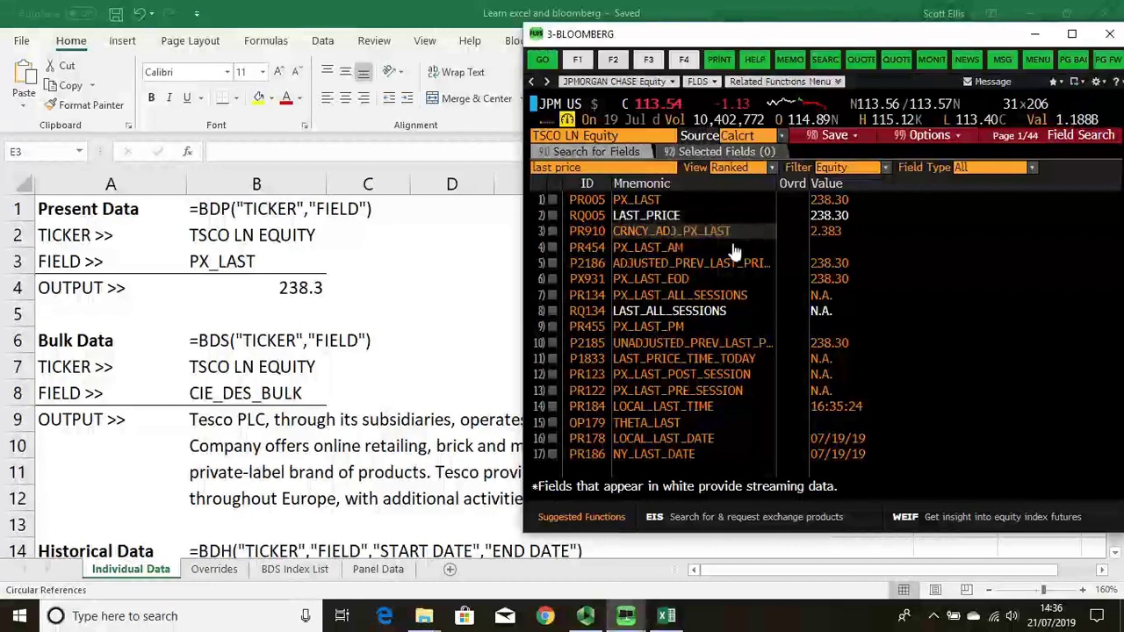
pyautogui.click(628, 202)
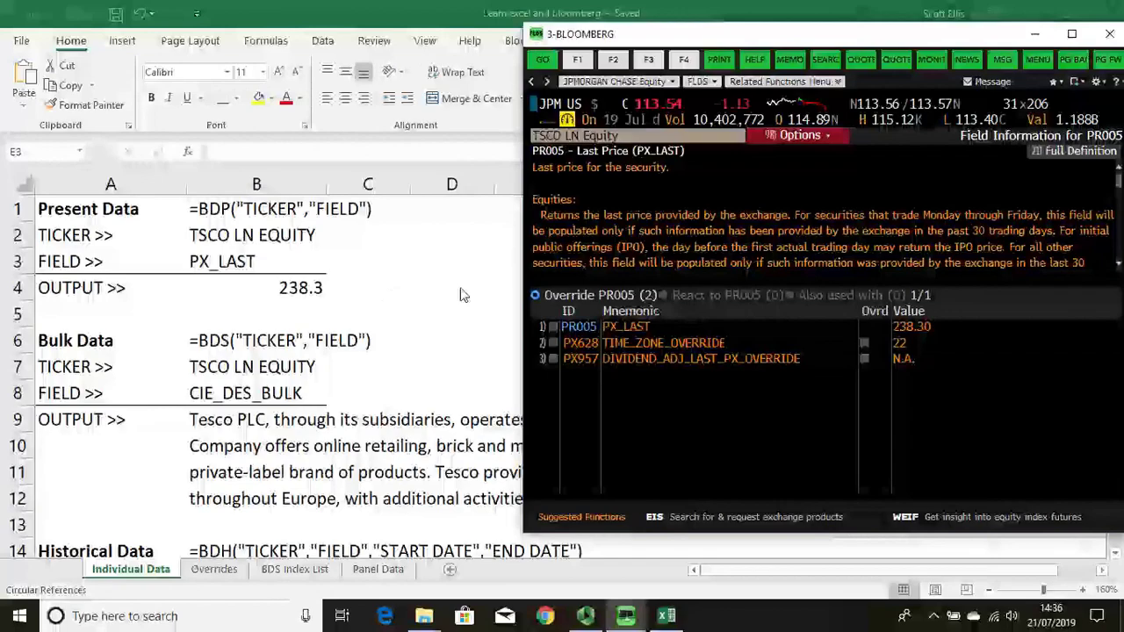
# - Return to the Excel workbook and examine the BDP syntax in B1 and the output formula in B4
pyautogui.hotkey('alt', 'Tab')
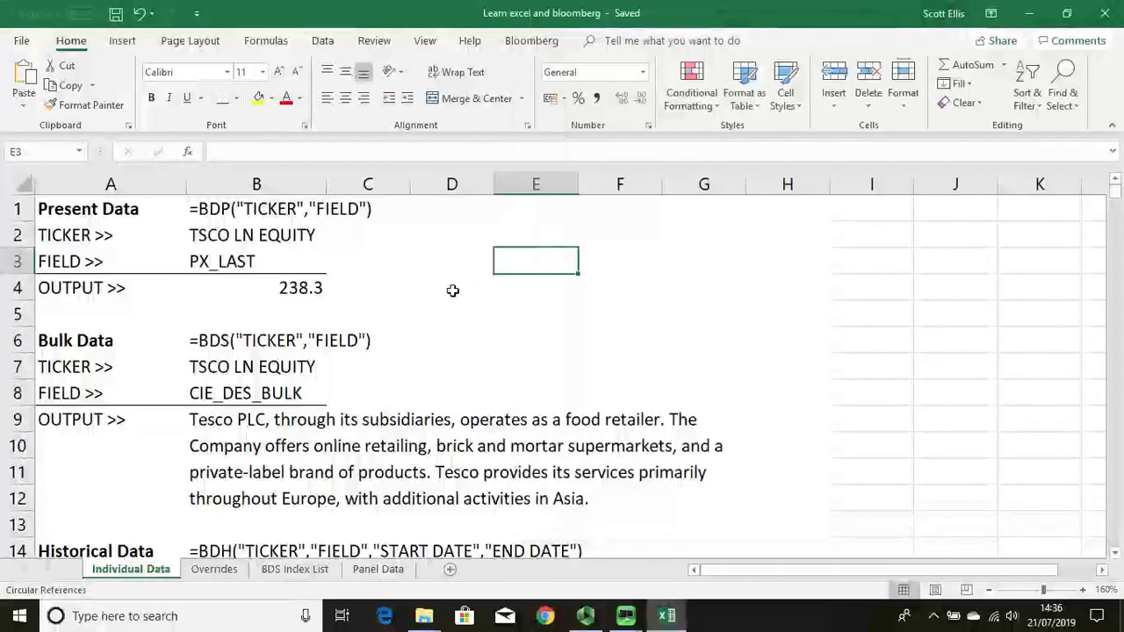
pyautogui.click(211, 214)
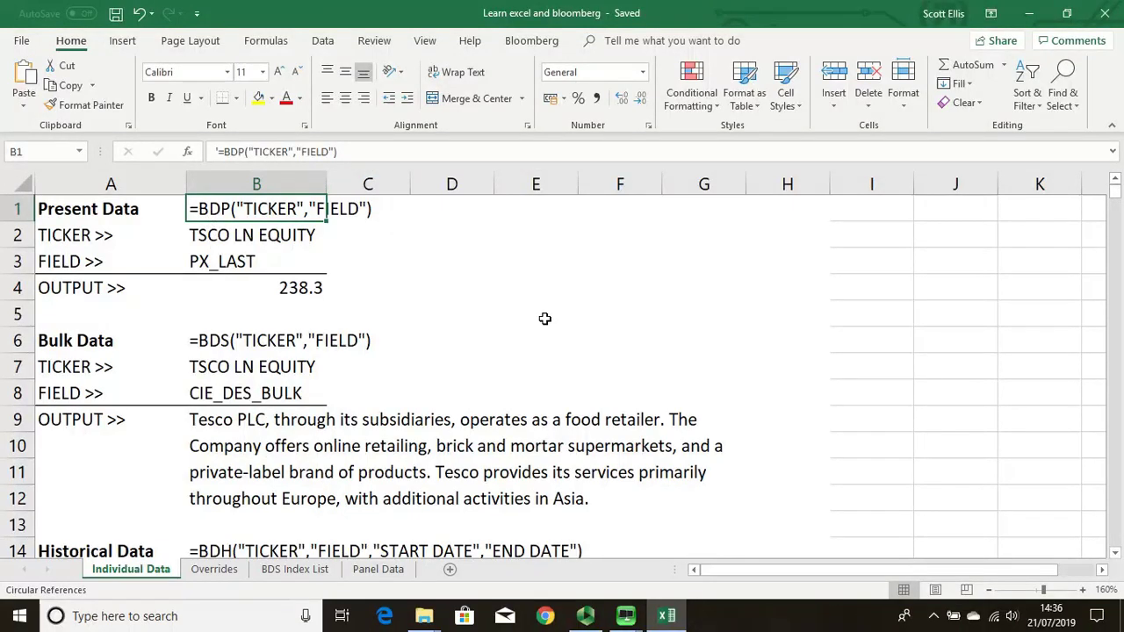
pyautogui.click(358, 292)
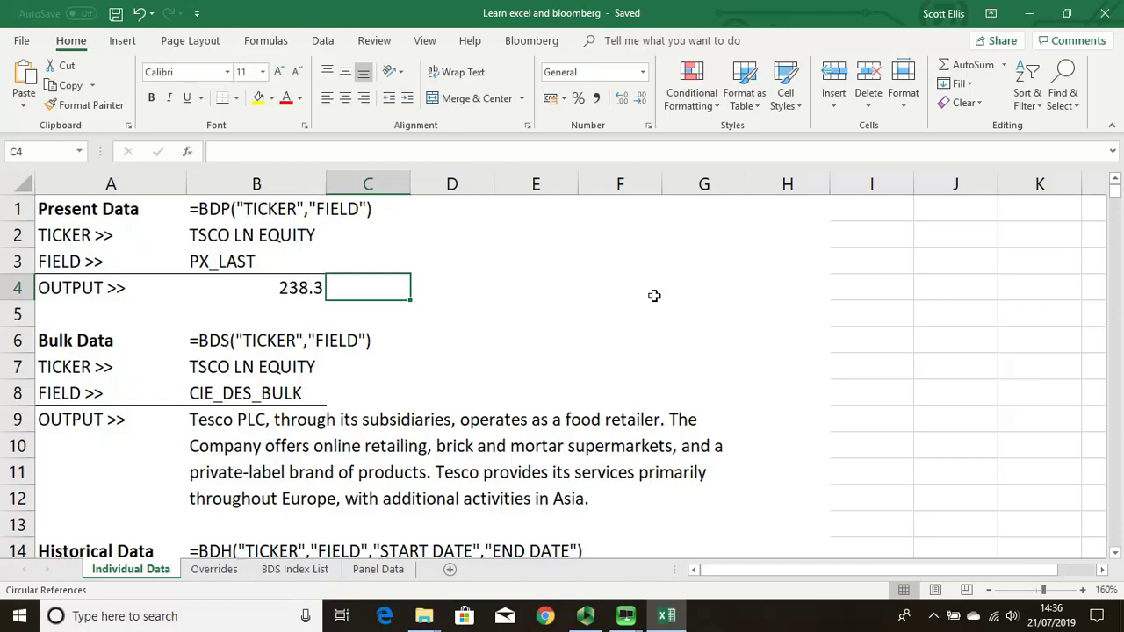
pyautogui.click(284, 295)
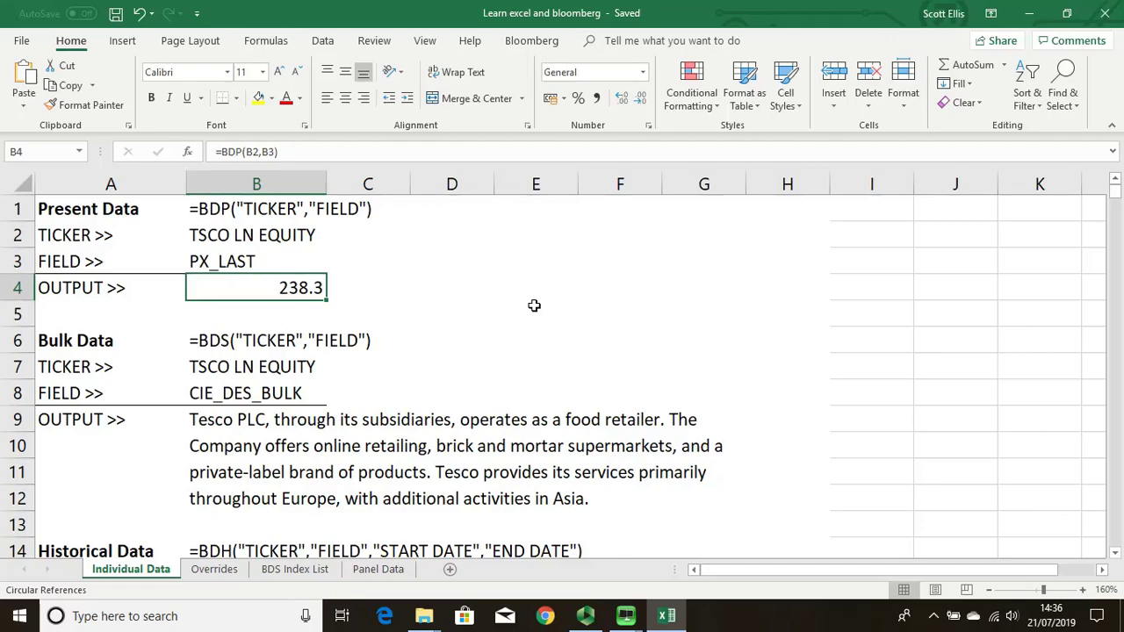
pyautogui.click(461, 306)
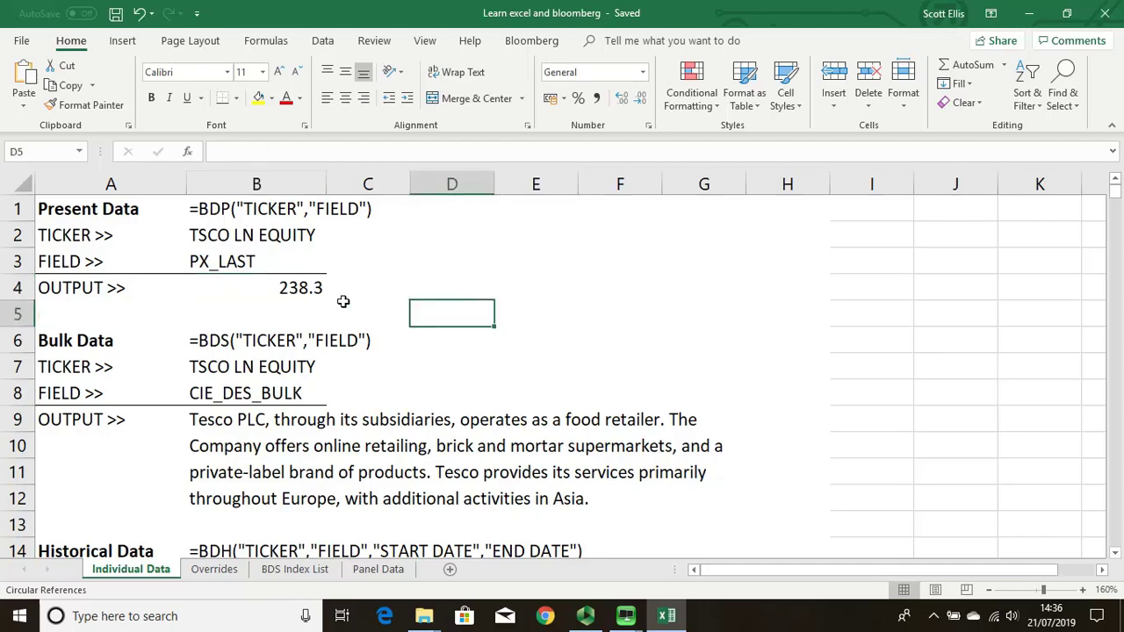
pyautogui.click(311, 297)
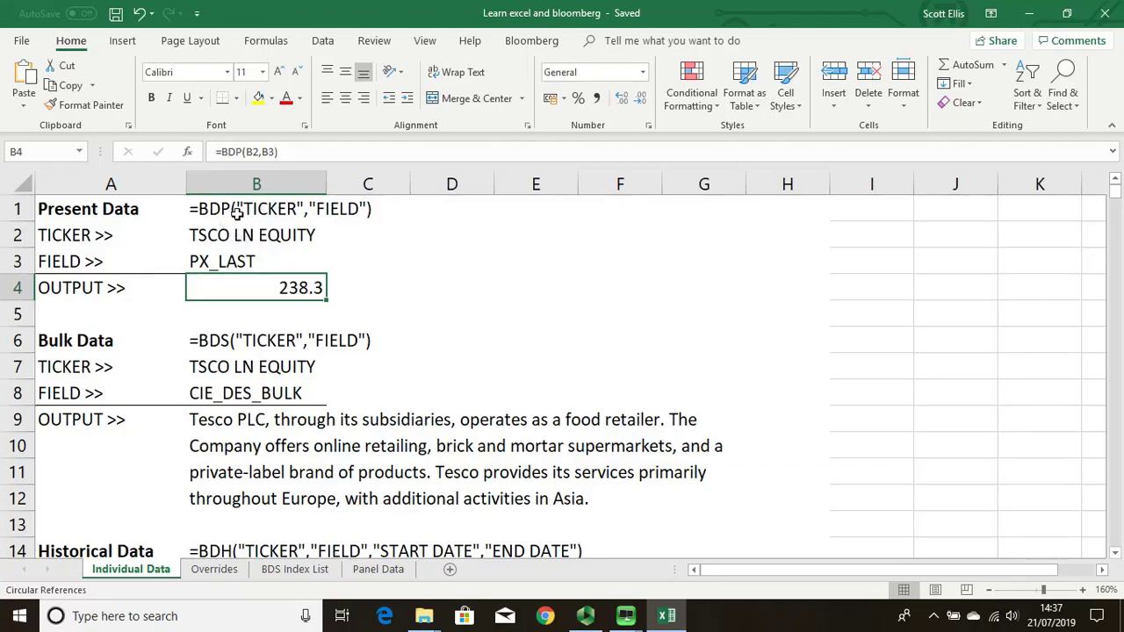
# - Try the plain name "tesco" as the ticker in cell B2 of the Present Data example
pyautogui.click(255, 237)
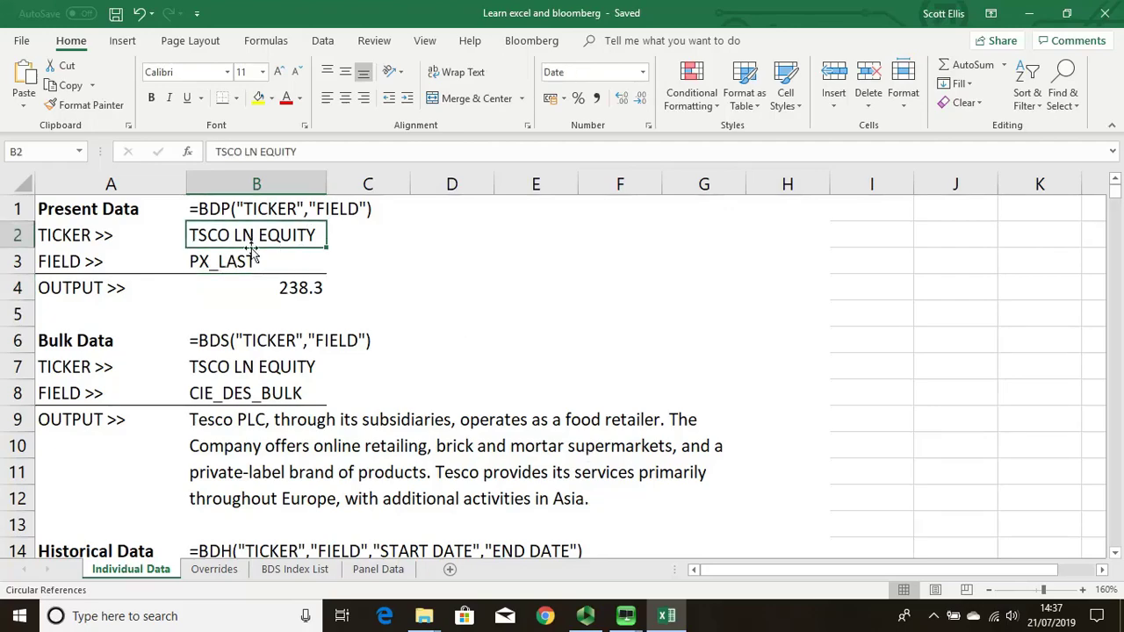
pyautogui.write('tec')
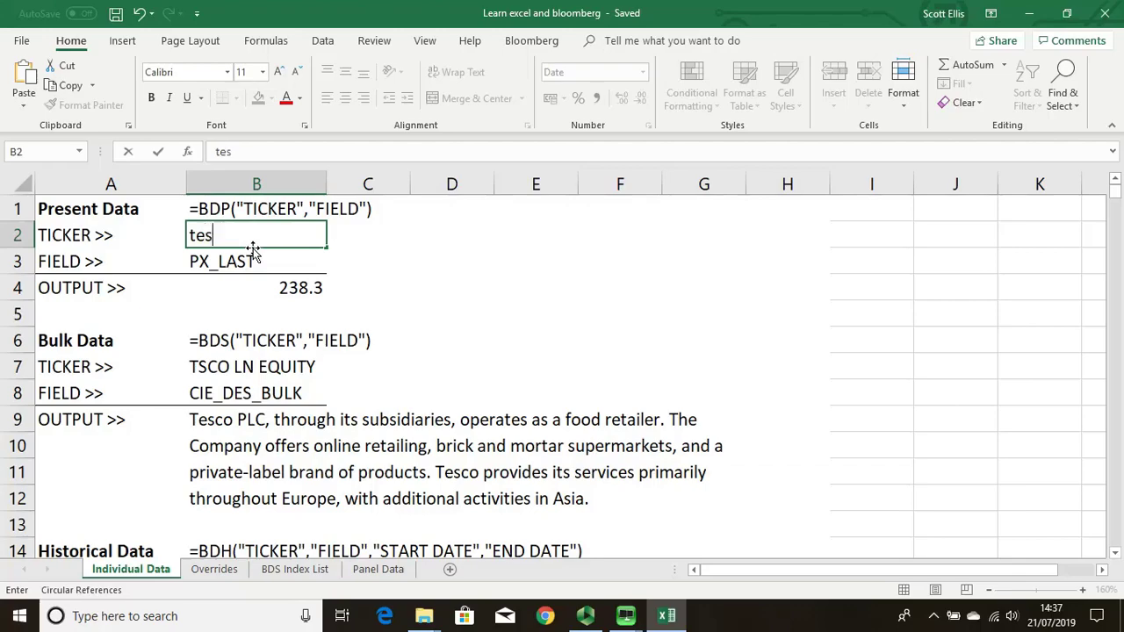
pyautogui.write('co')
pyautogui.press('Return')
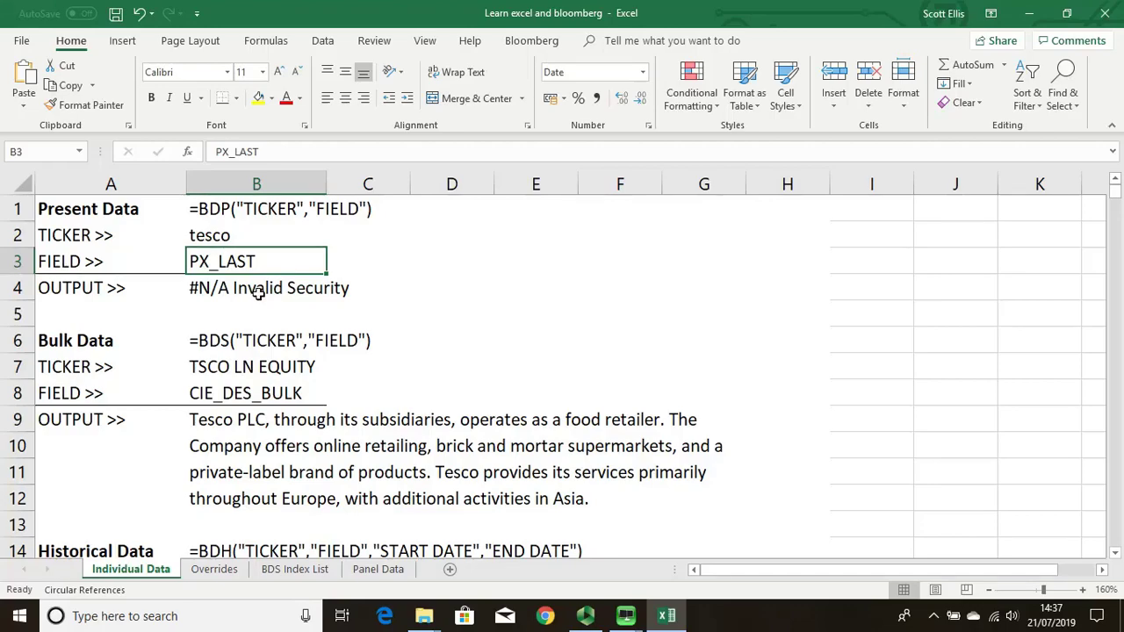
# - Switch to the fourth Bloomberg window and look up the security ticker for TESCO
pyautogui.click(209, 239)
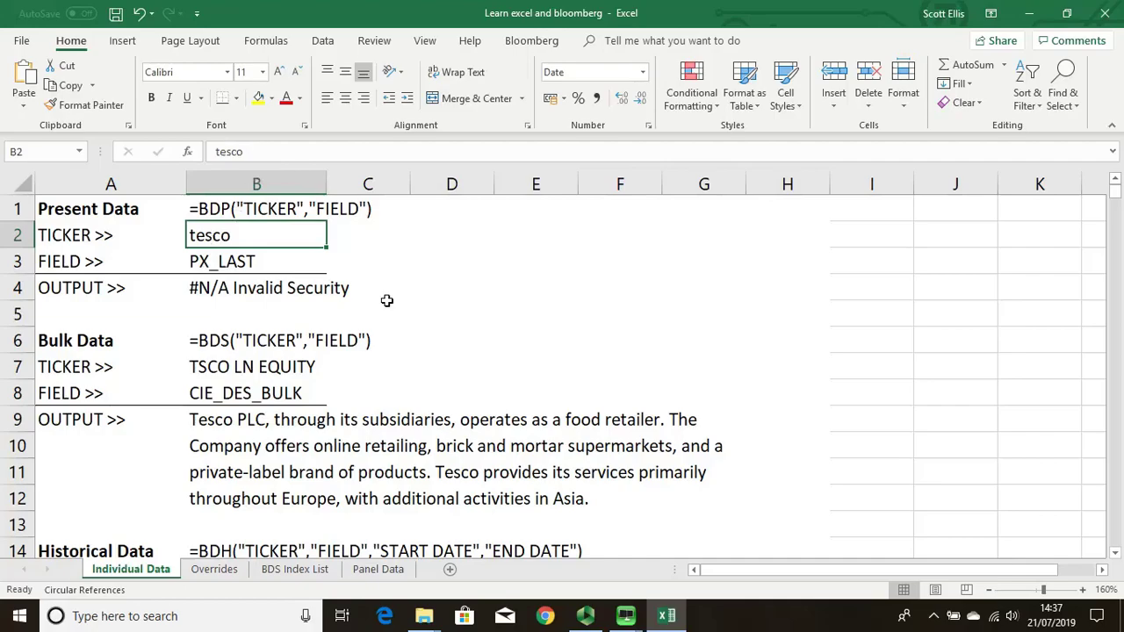
pyautogui.moveTo(625, 614)
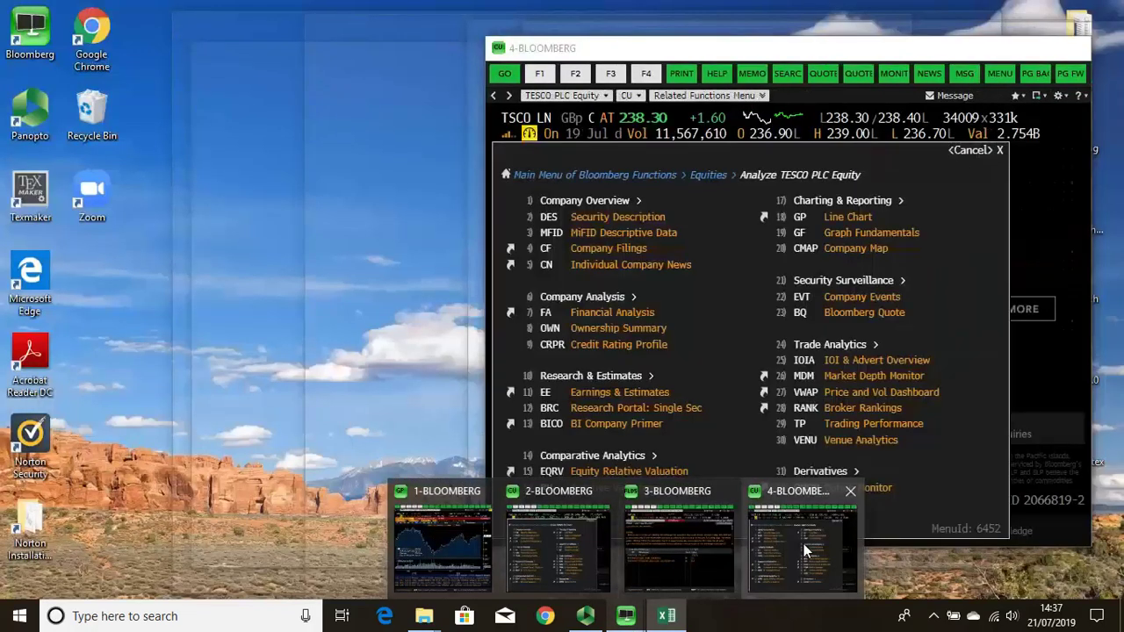
pyautogui.click(804, 544)
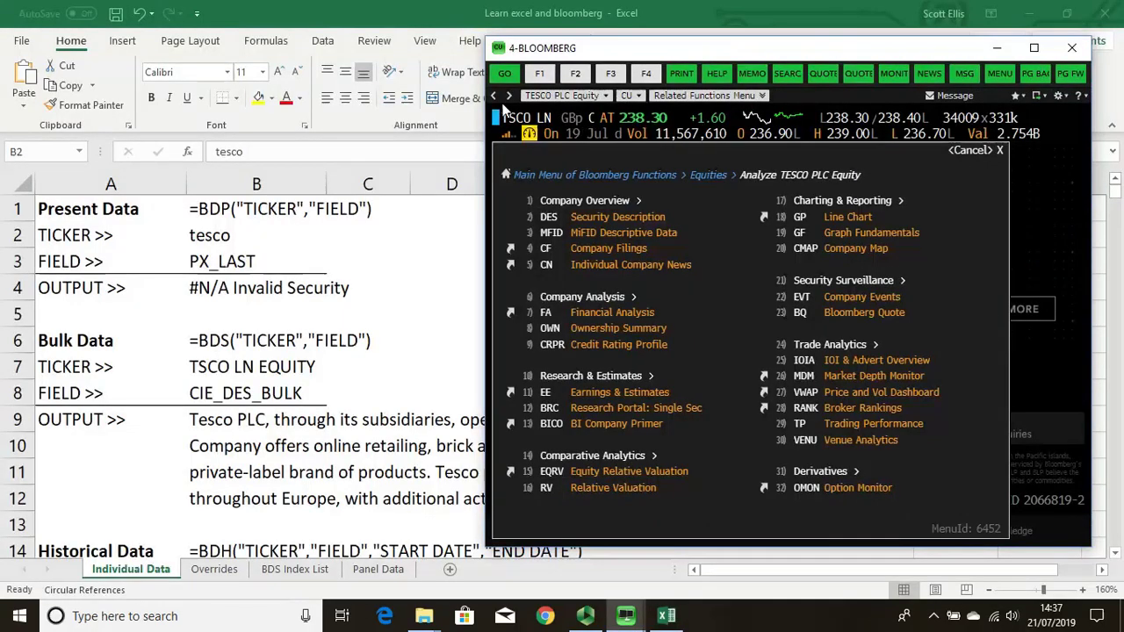
pyautogui.moveTo(509, 126)
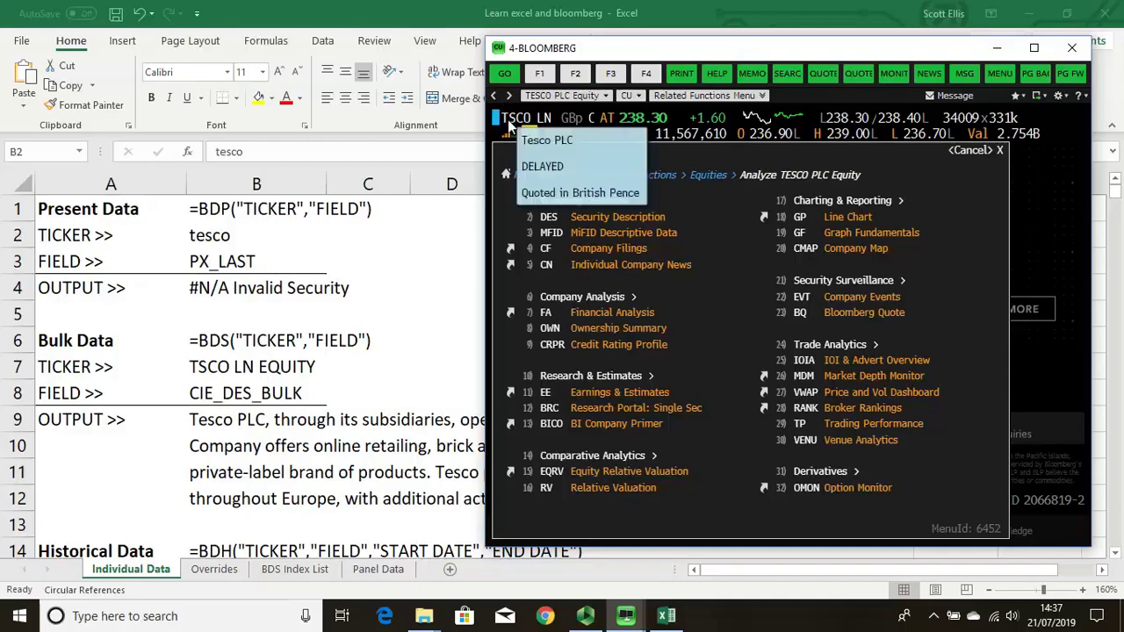
pyautogui.press('Escape')
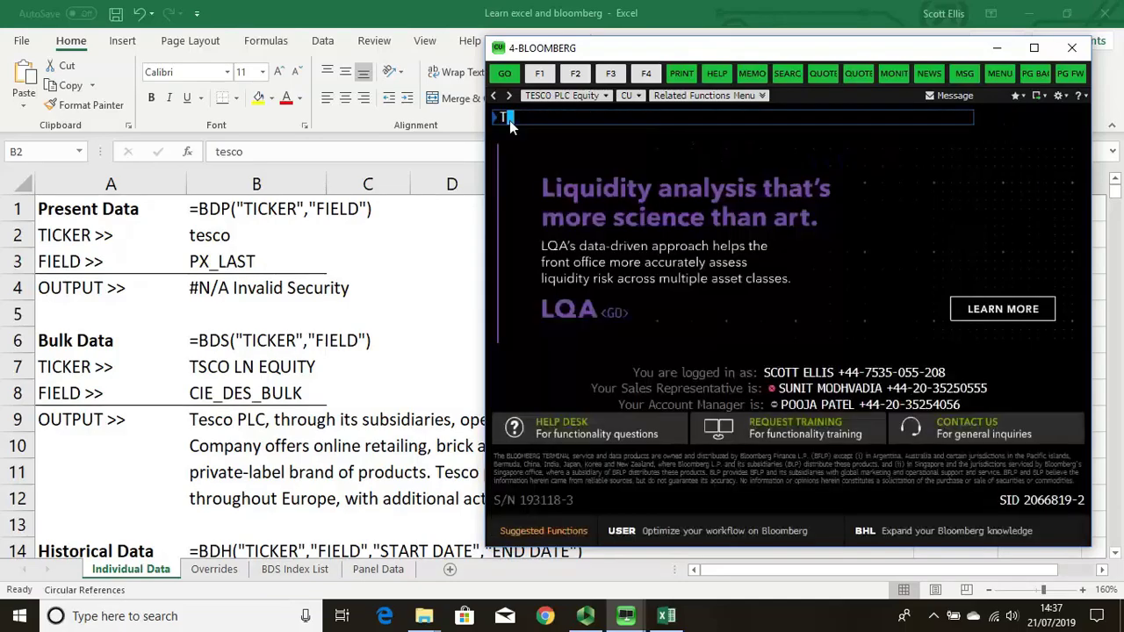
pyautogui.write('TESCO')
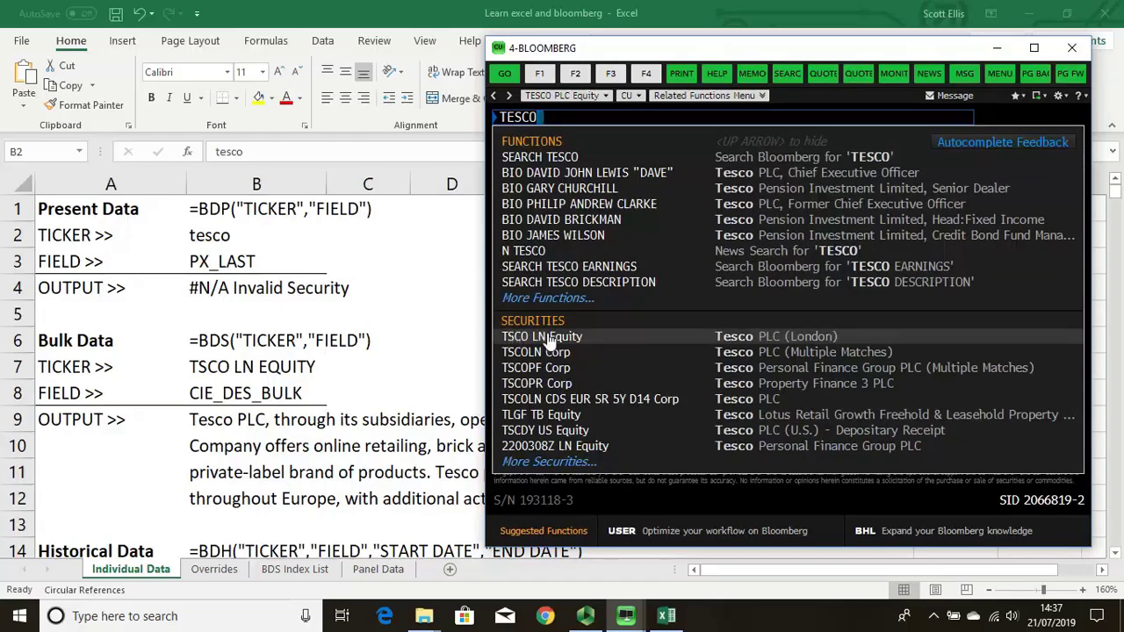
# - Back in Excel, set the Present Data ticker in cell B2 to "TSCO ln equity"
pyautogui.click(215, 239)
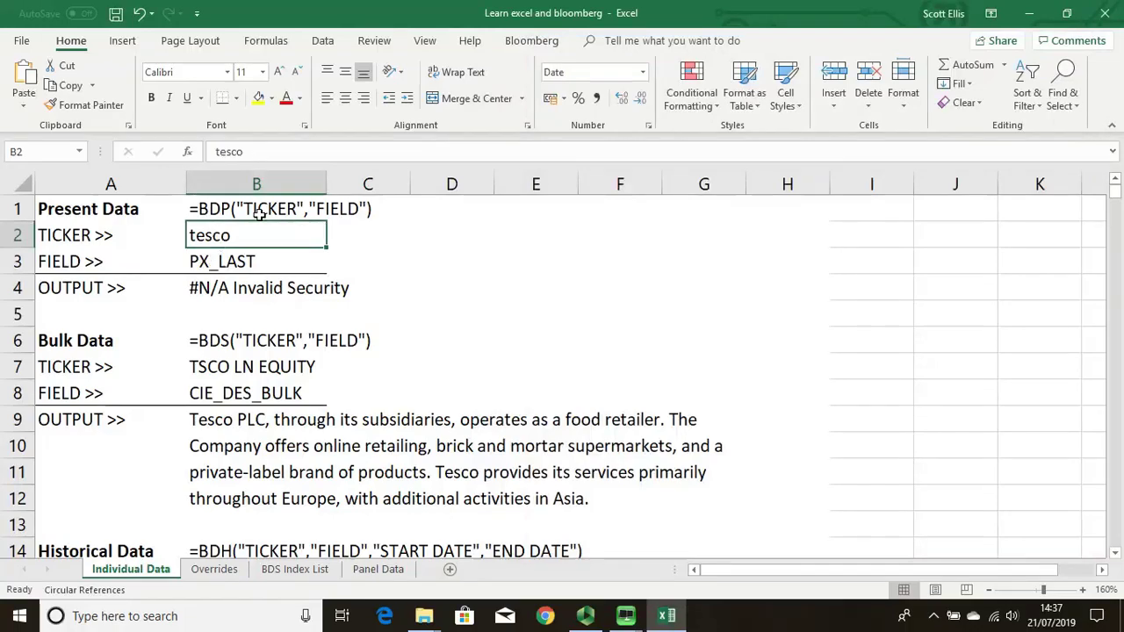
pyautogui.write('TSC')
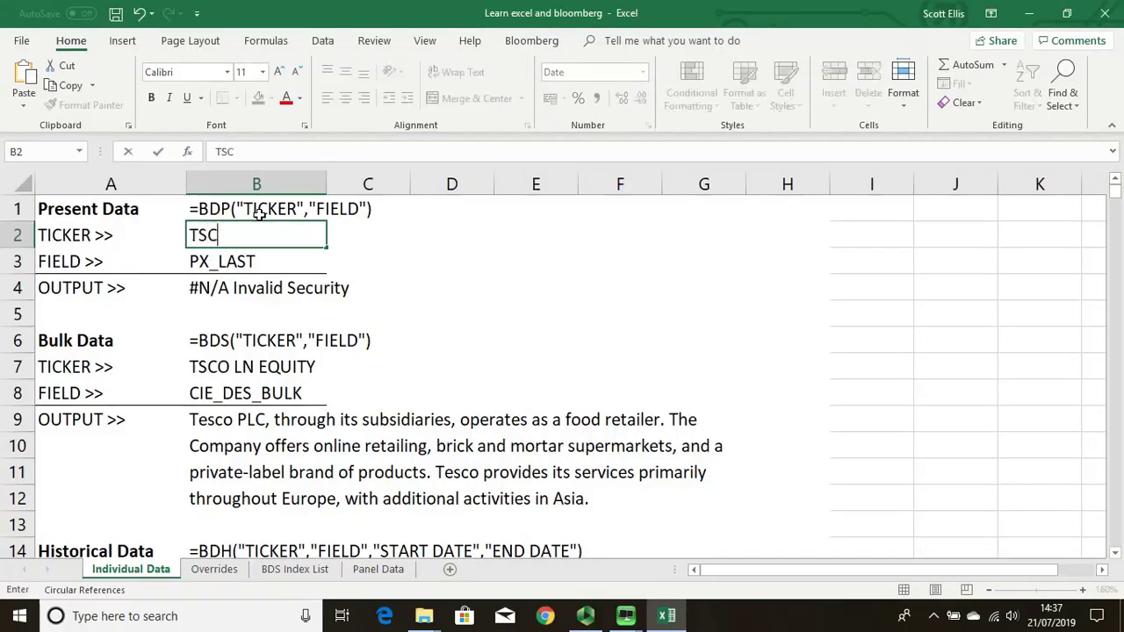
pyautogui.write('O ln equity')
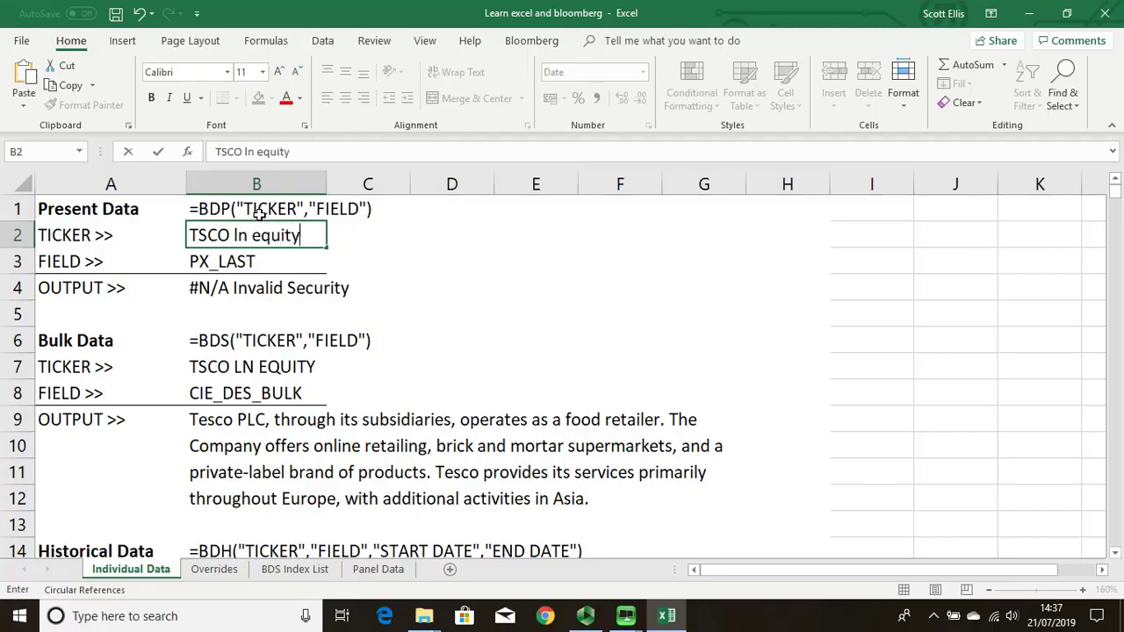
pyautogui.press('Return')
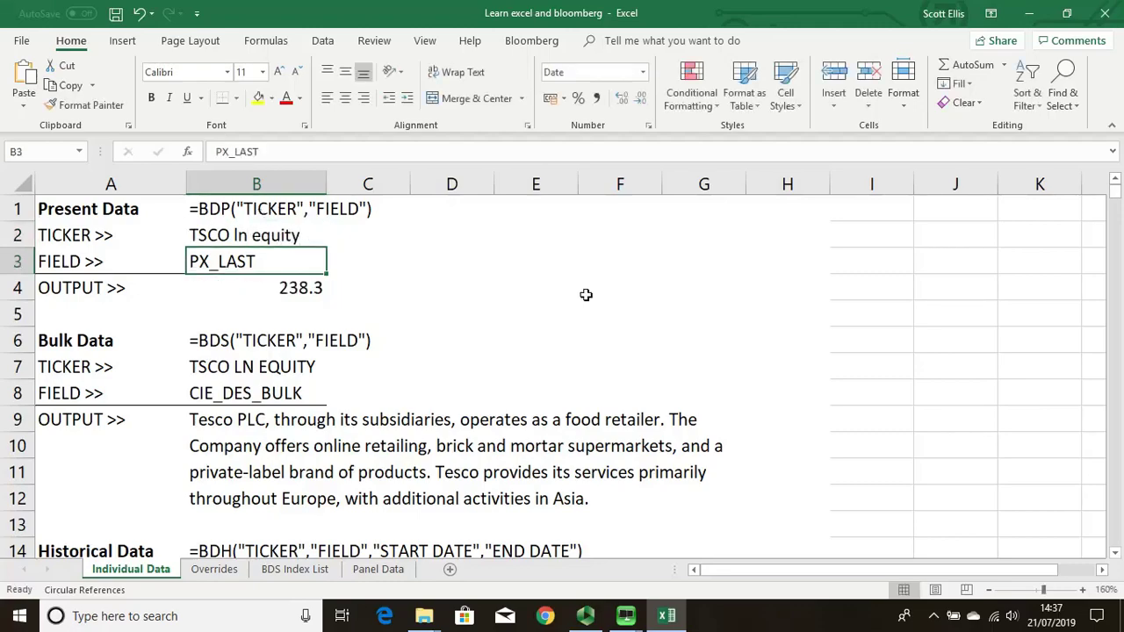
# - Examine the Bulk Data example's BDS syntax in B6 and its field in B8
pyautogui.click(426, 388)
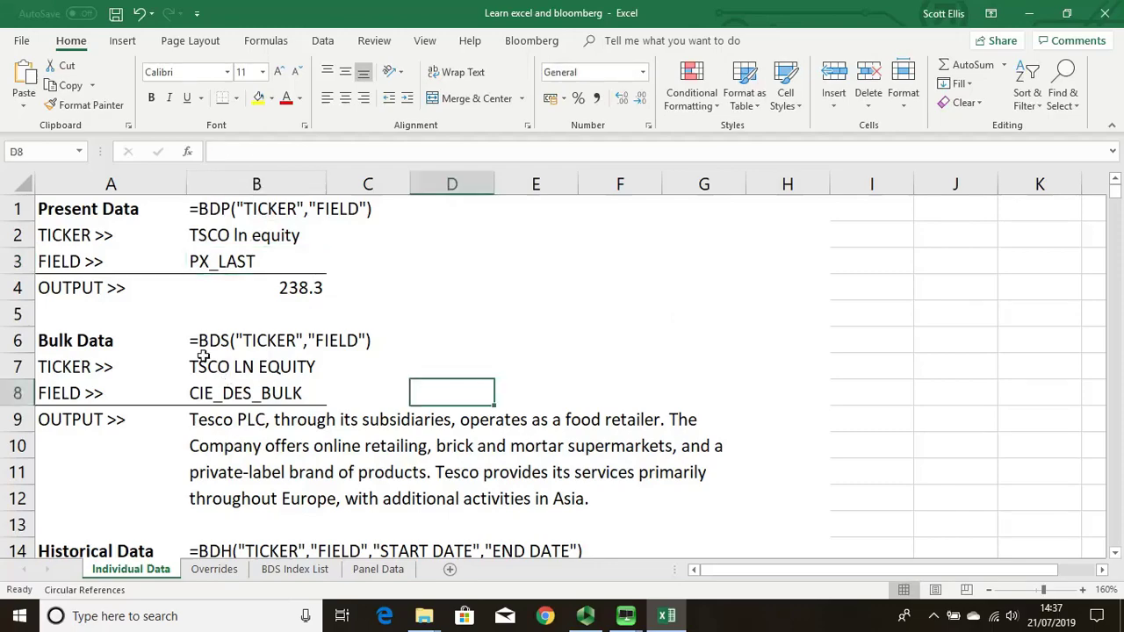
pyautogui.click(221, 340)
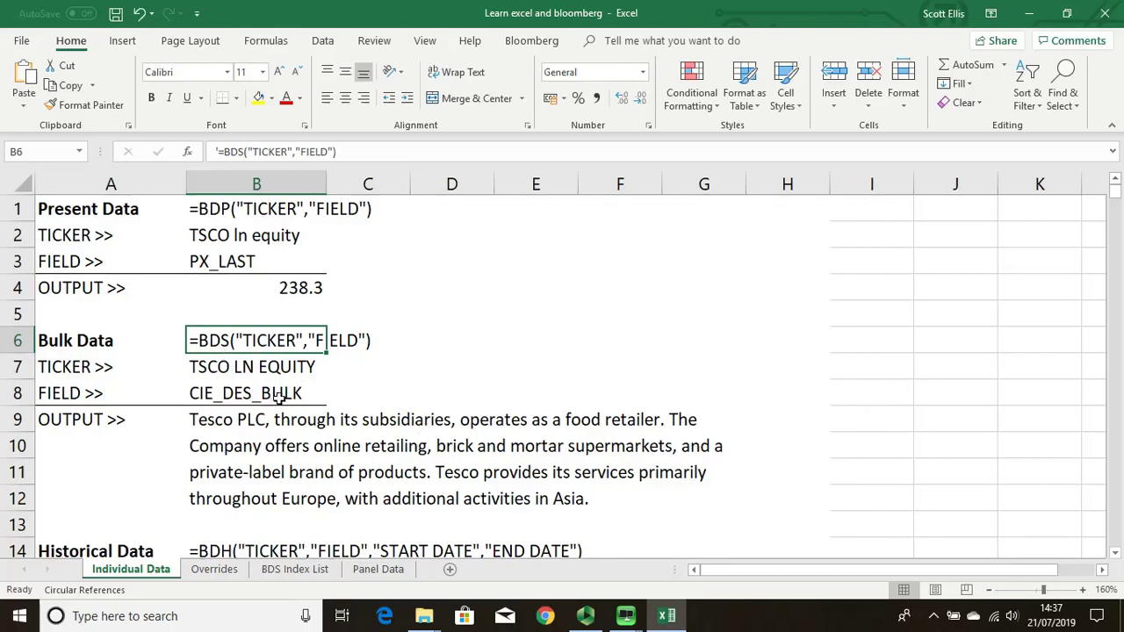
pyautogui.click(192, 392)
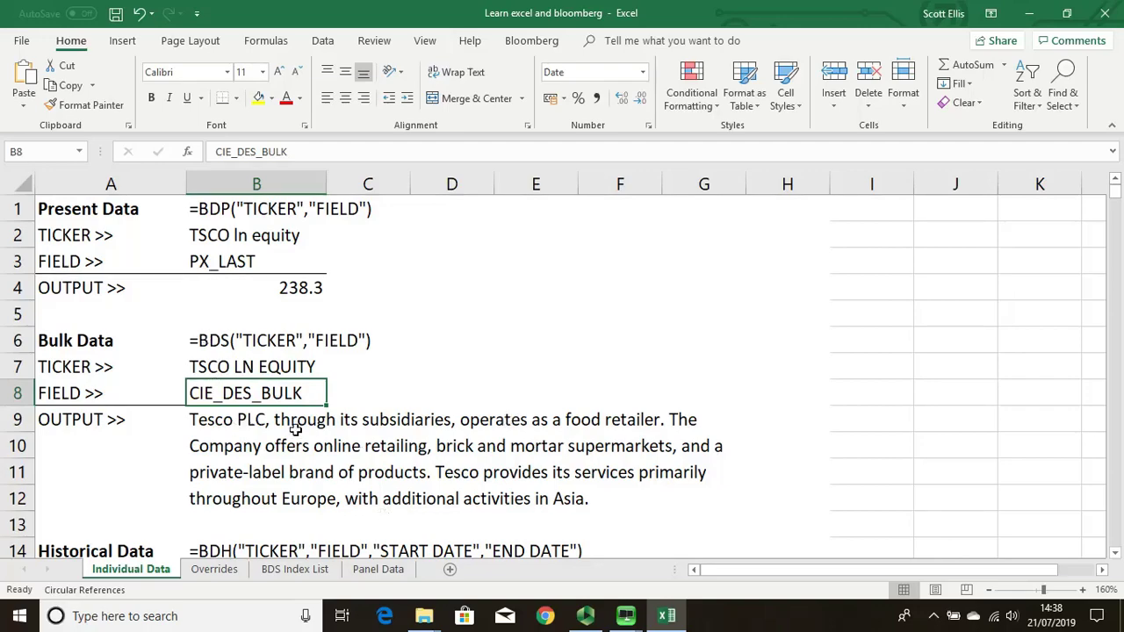
pyautogui.click(483, 389)
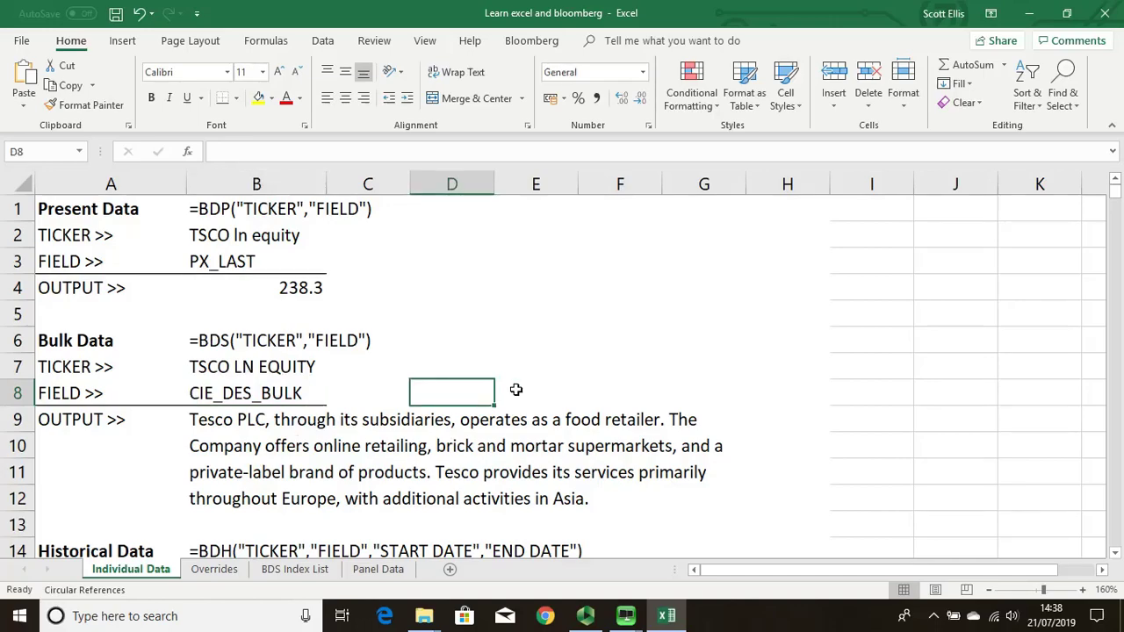
# - Examine the Historical Data example's BDH syntax in B14, including its start and end date arguments
pyautogui.click(1116, 554)
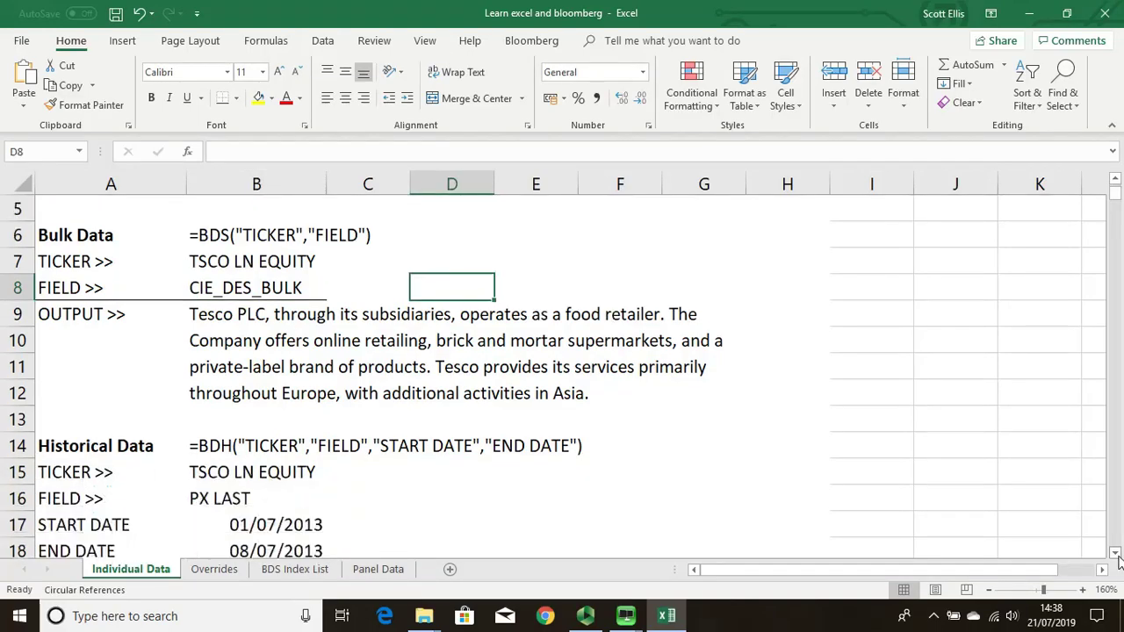
pyautogui.click(450, 471)
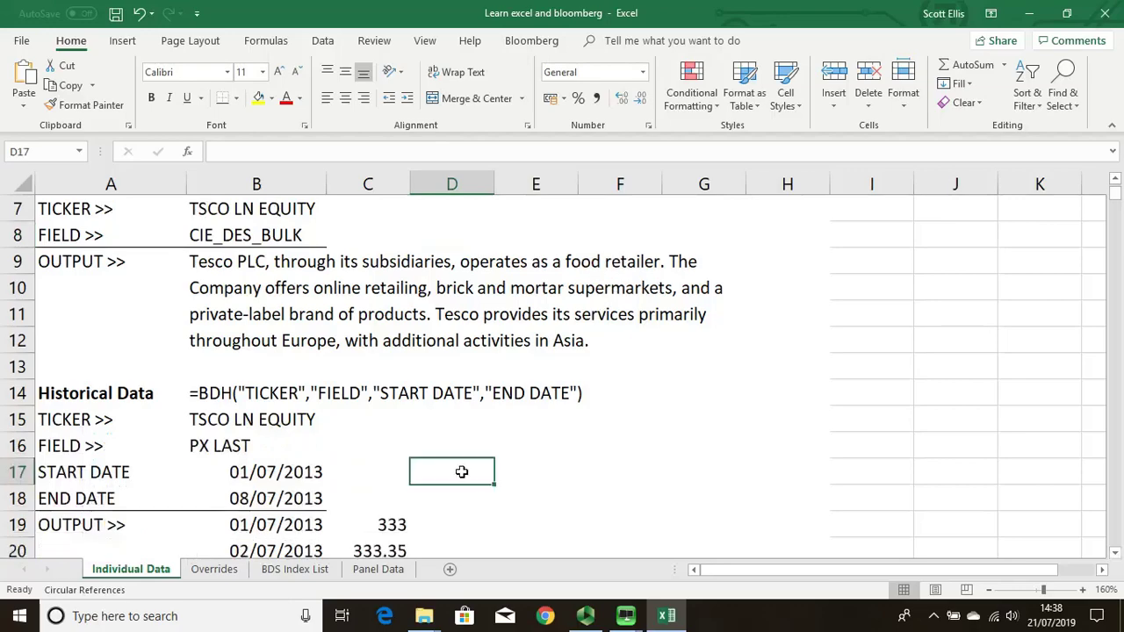
pyautogui.click(195, 397)
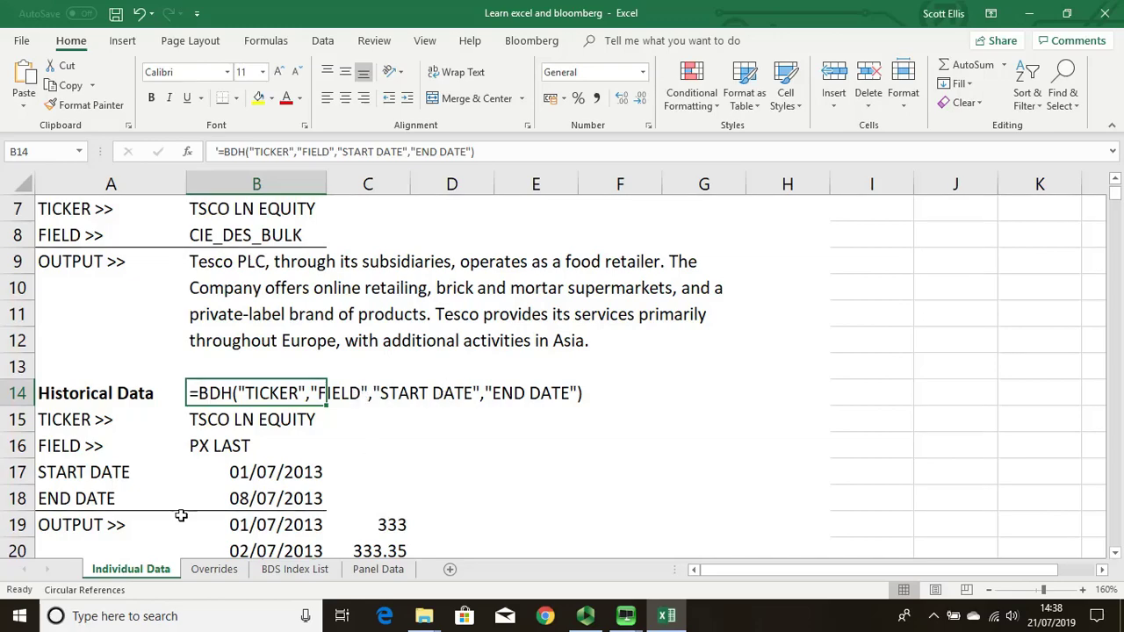
# - Examine the Historical Data output's BDH formula in B19 and the dated price rows beneath it
pyautogui.click(254, 524)
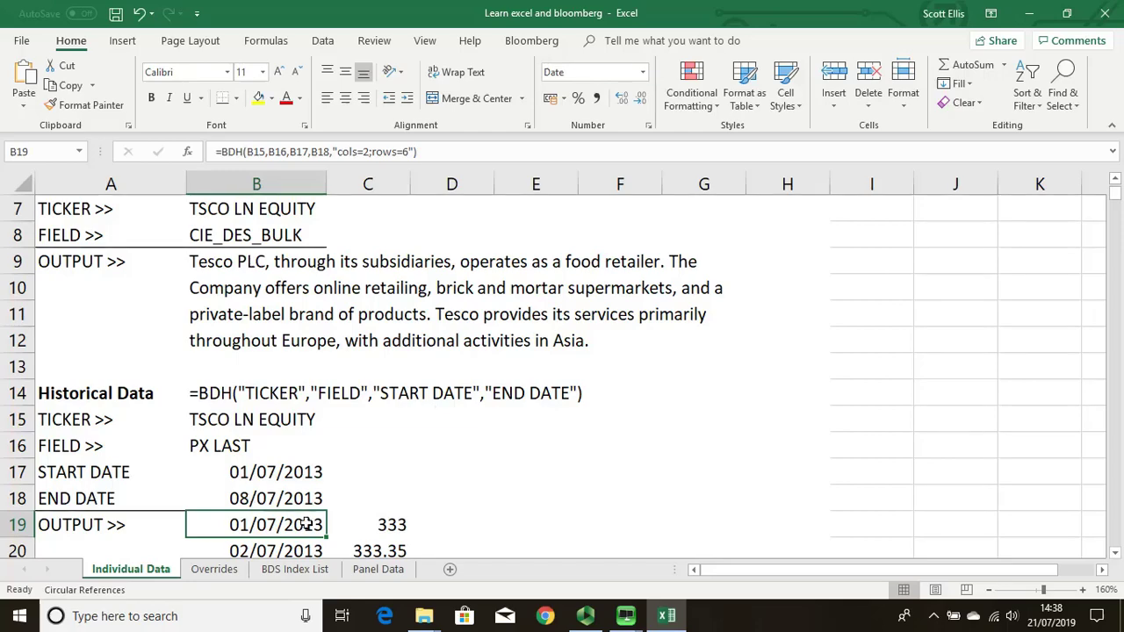
pyautogui.click(1115, 556)
pyautogui.doubleClick(1115, 556)
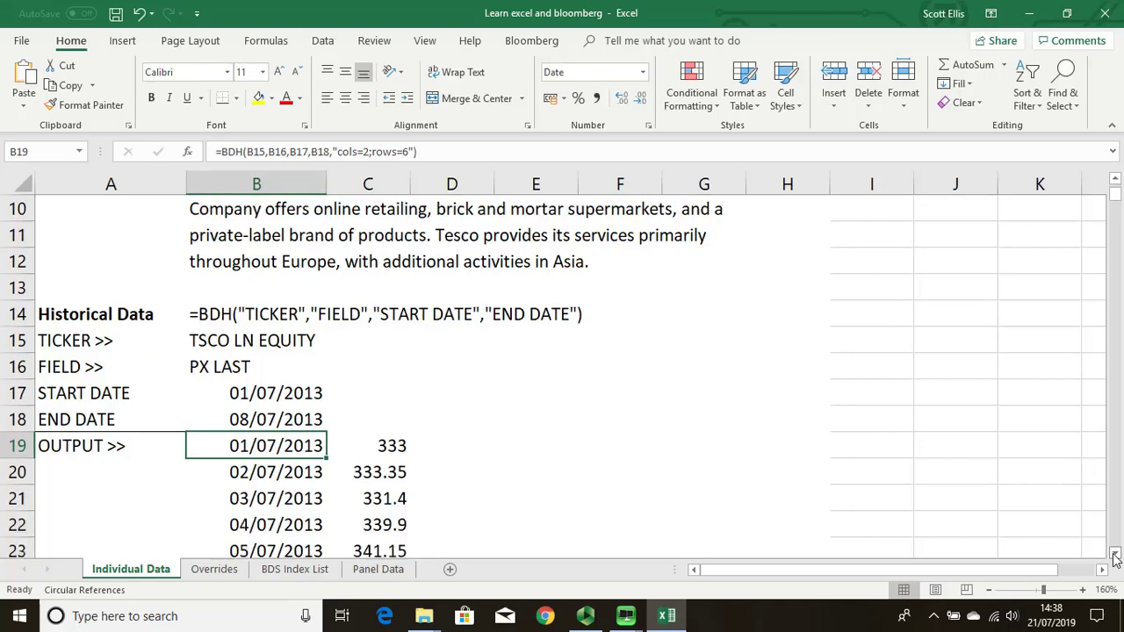
pyautogui.click(1115, 556)
pyautogui.click(1115, 556)
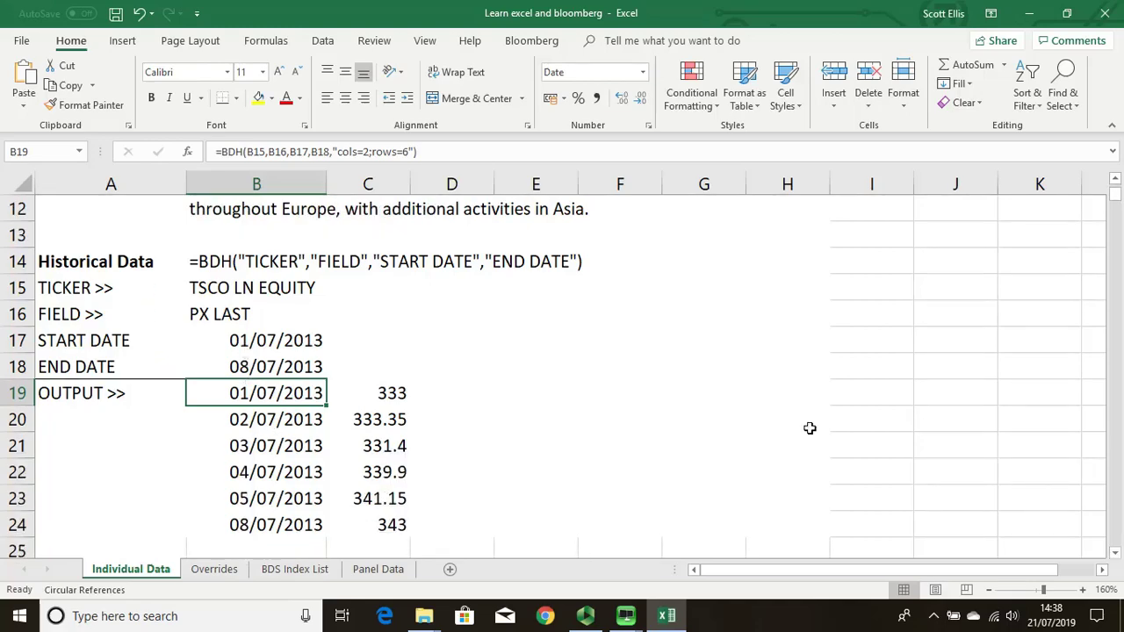
# - Return to the Present Data example and review its BDP syntax in B1
pyautogui.click(1115, 181)
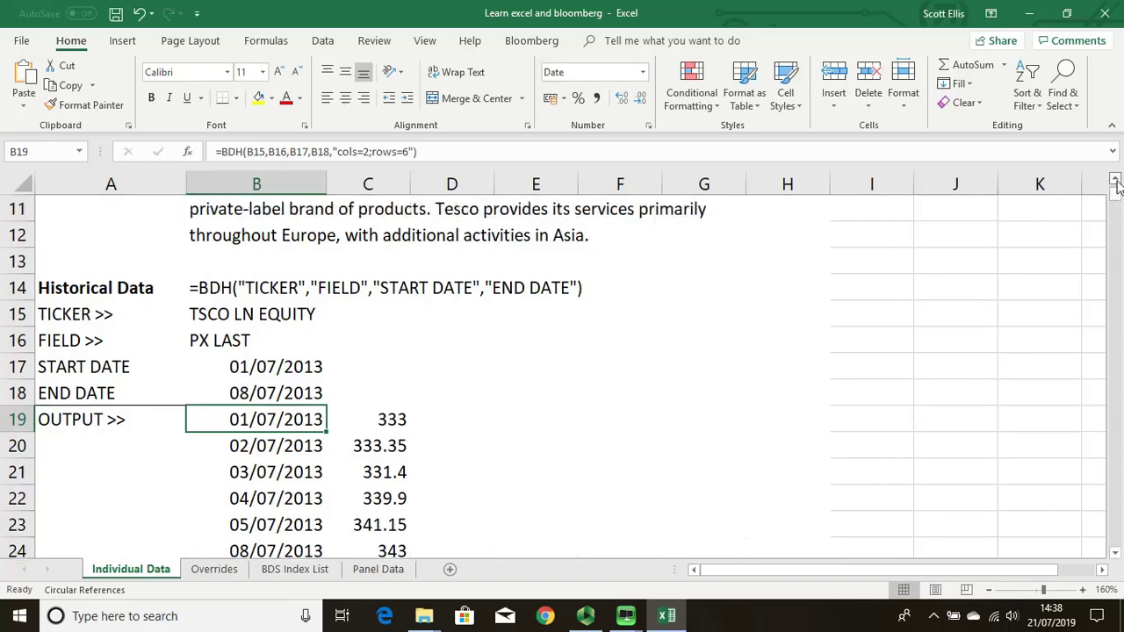
pyautogui.click(1115, 181)
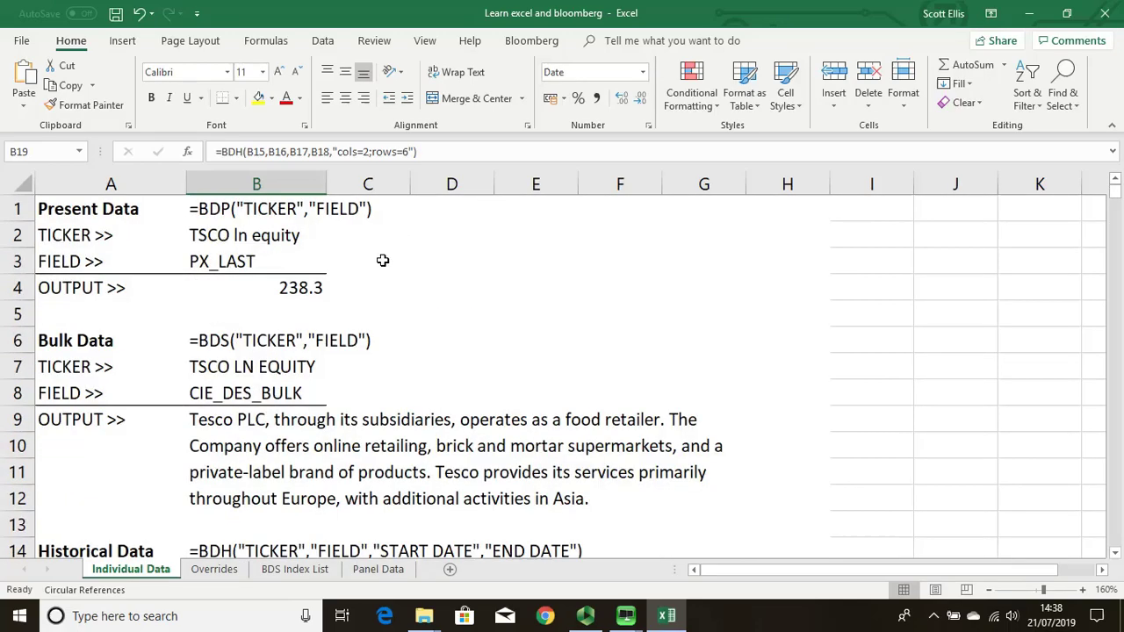
pyautogui.click(195, 216)
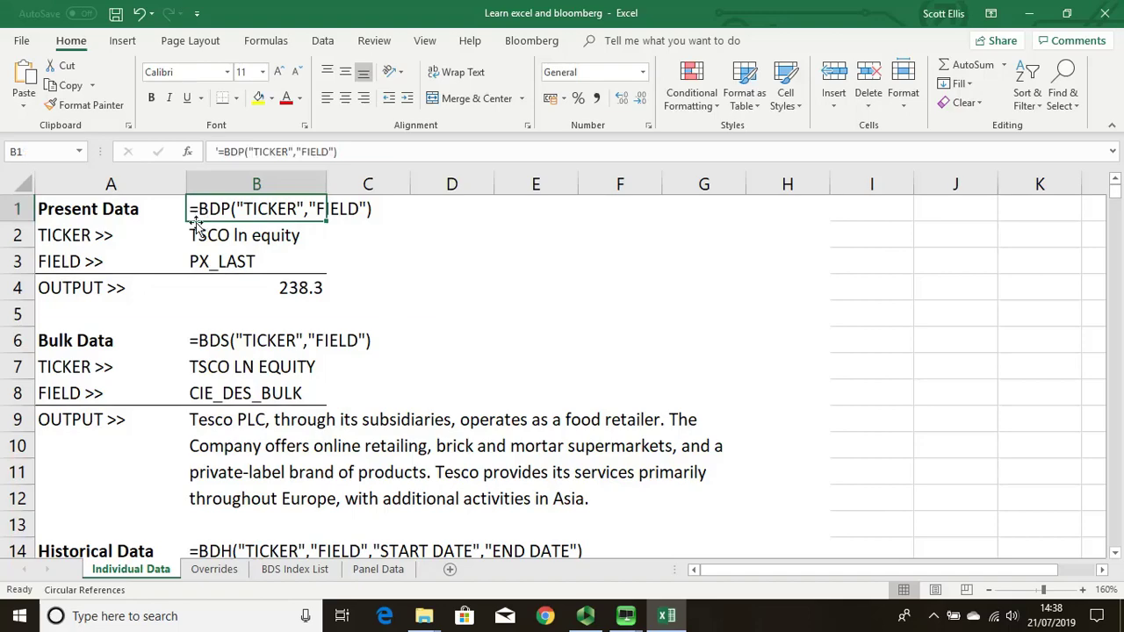
# - Show the Overrides sheet and switch to the third Bloomberg window
pyautogui.click(212, 570)
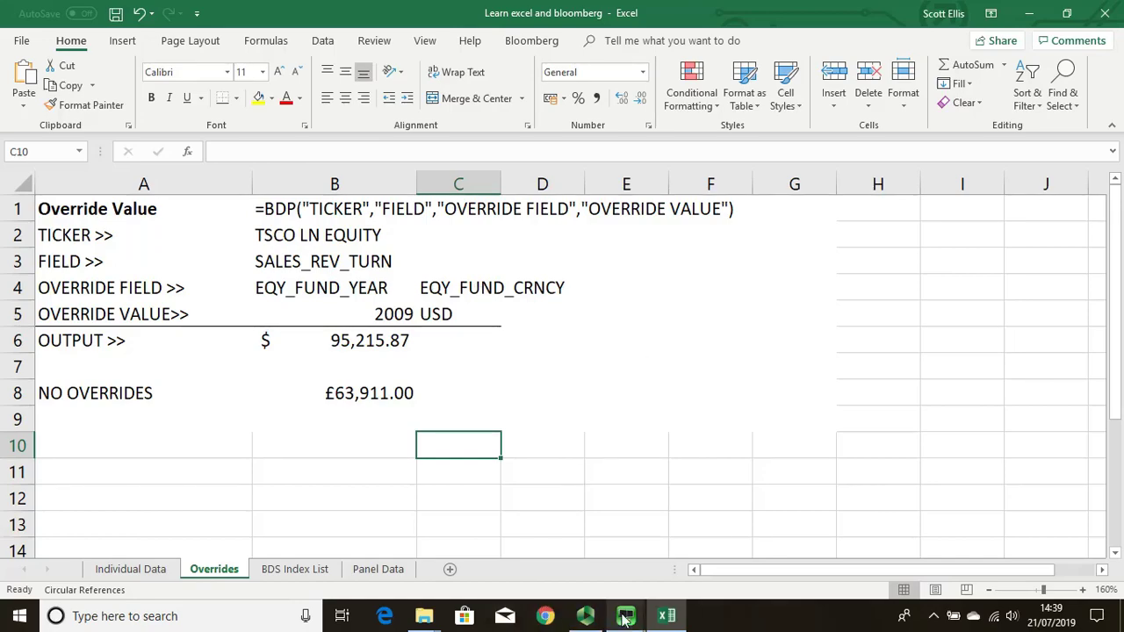
pyautogui.moveTo(625, 618)
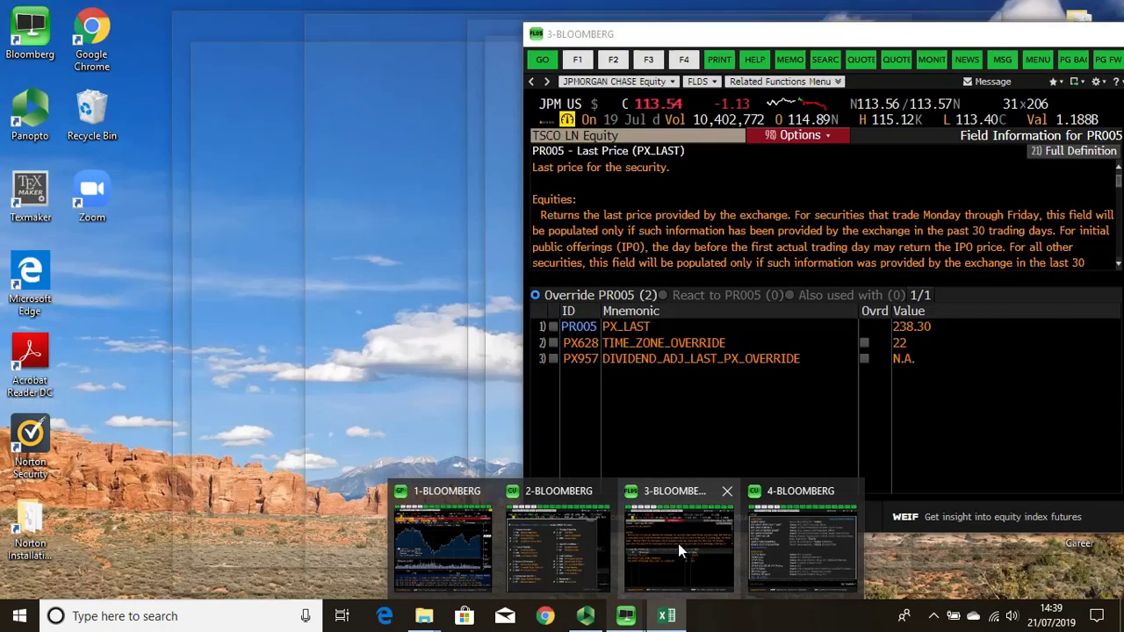
pyautogui.click(677, 545)
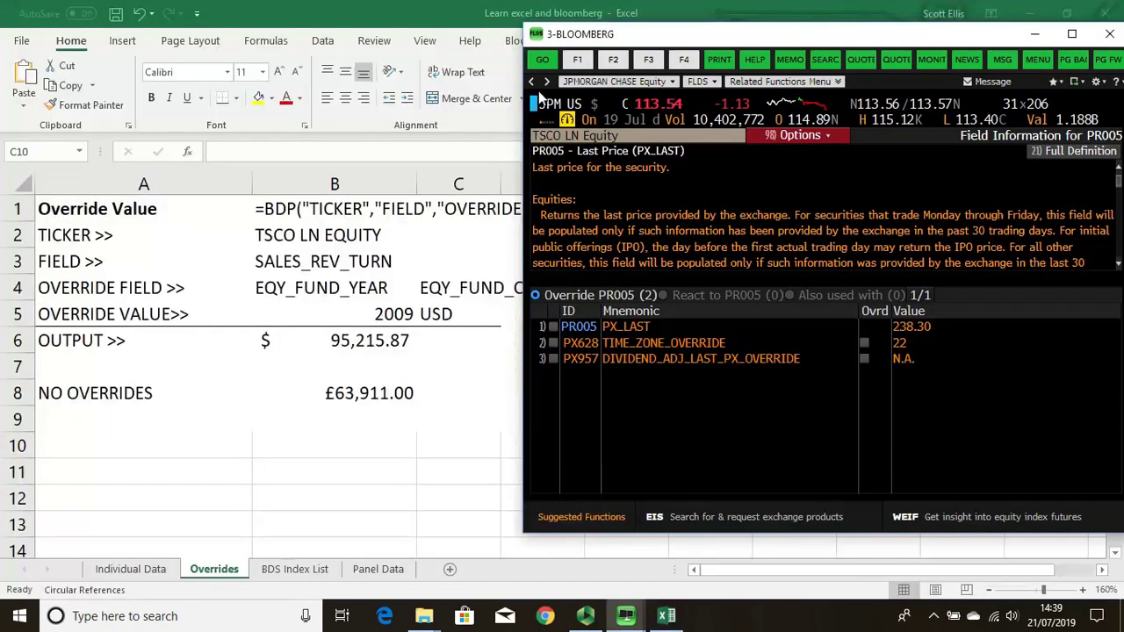
# - Return to the TSCO LN Equity field search, look up "revenue" and open the field information for SALES_REV_TURN
pyautogui.click(531, 81)
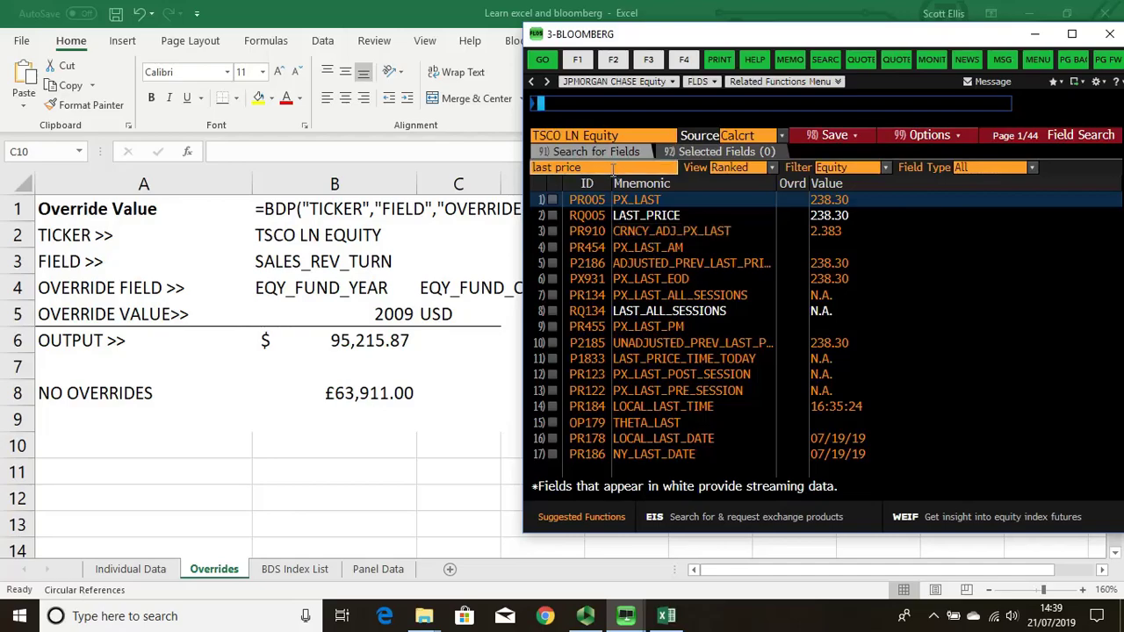
pyautogui.doubleClick(613, 168)
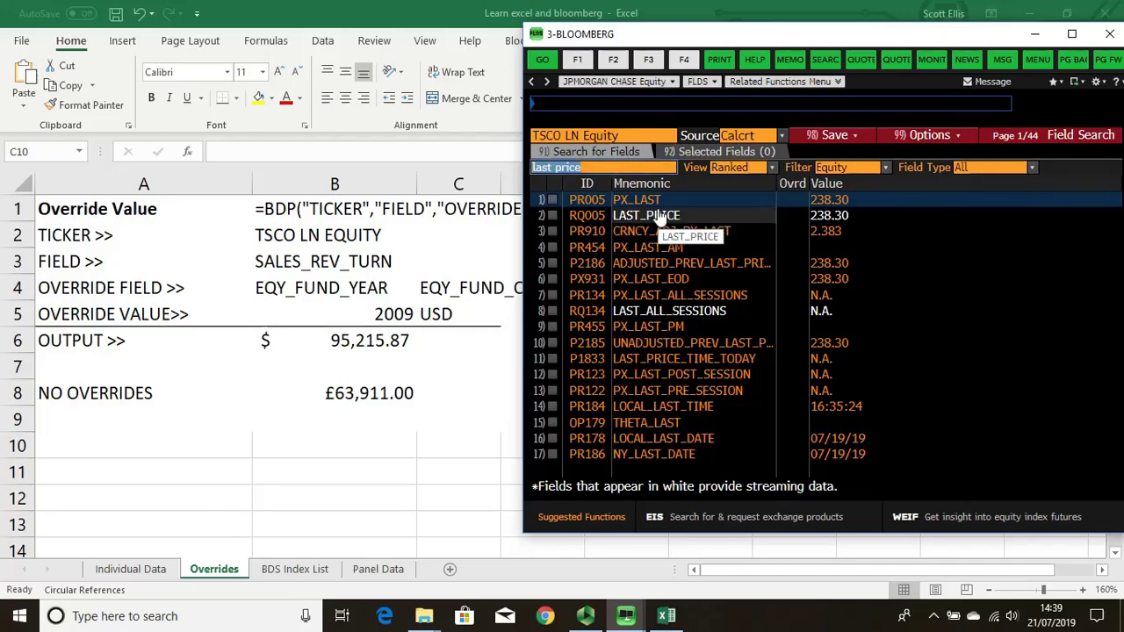
pyautogui.write('reve')
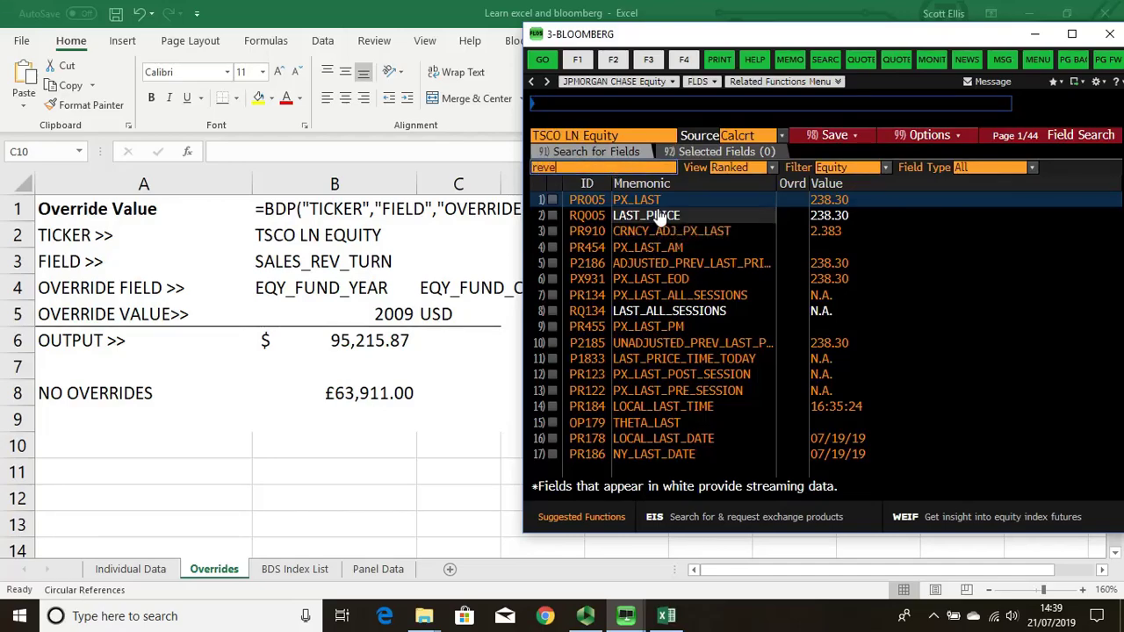
pyautogui.write('nue')
pyautogui.press('Return')
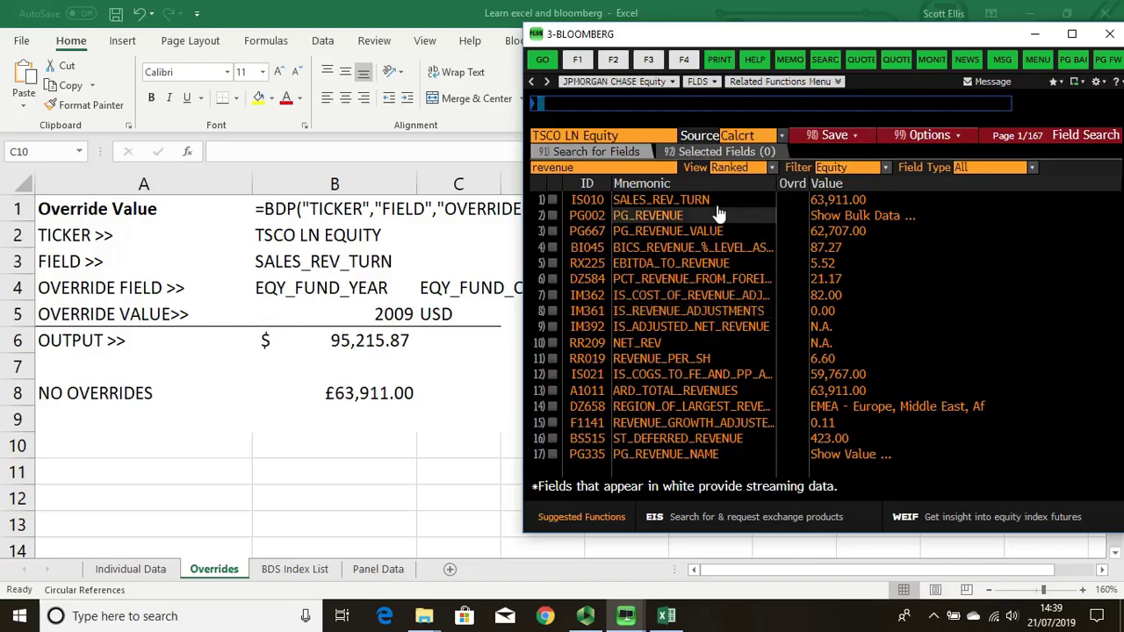
pyautogui.click(649, 209)
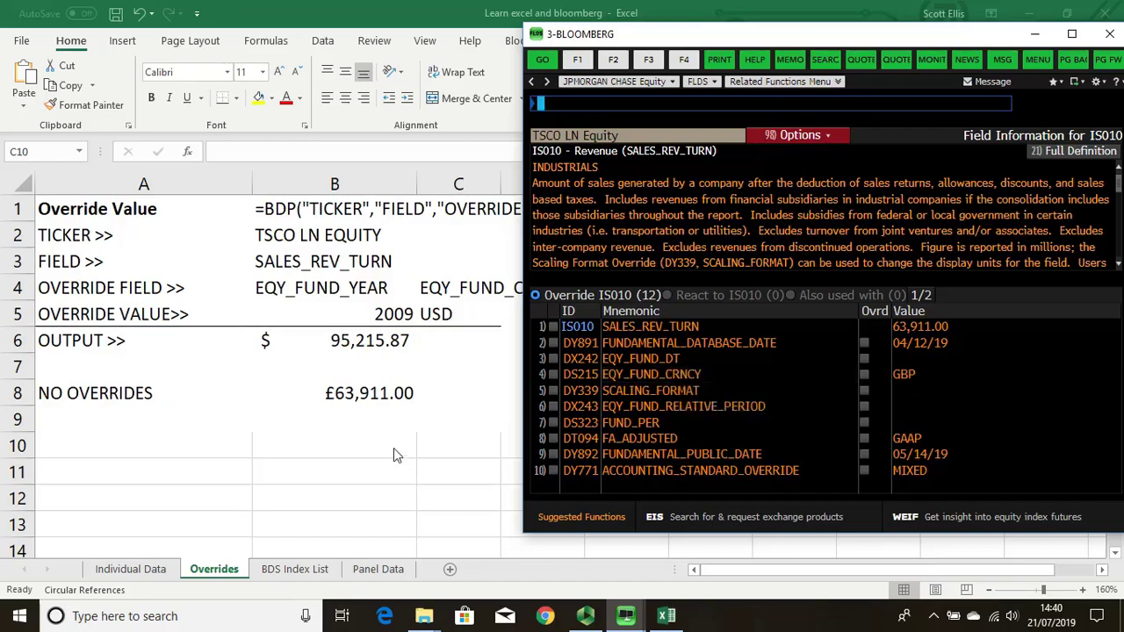
# - Back in Excel, examine the BDP formula without overrides in B8 and the one with year and currency overrides in B6
pyautogui.hotkey('alt', 'Tab')
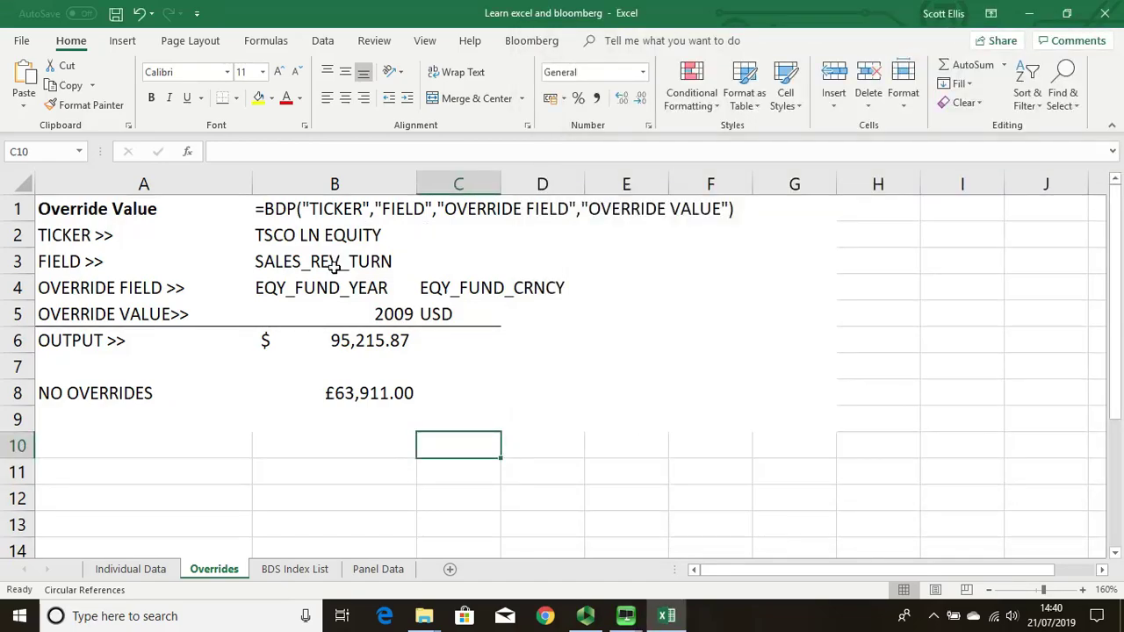
pyautogui.doubleClick(347, 397)
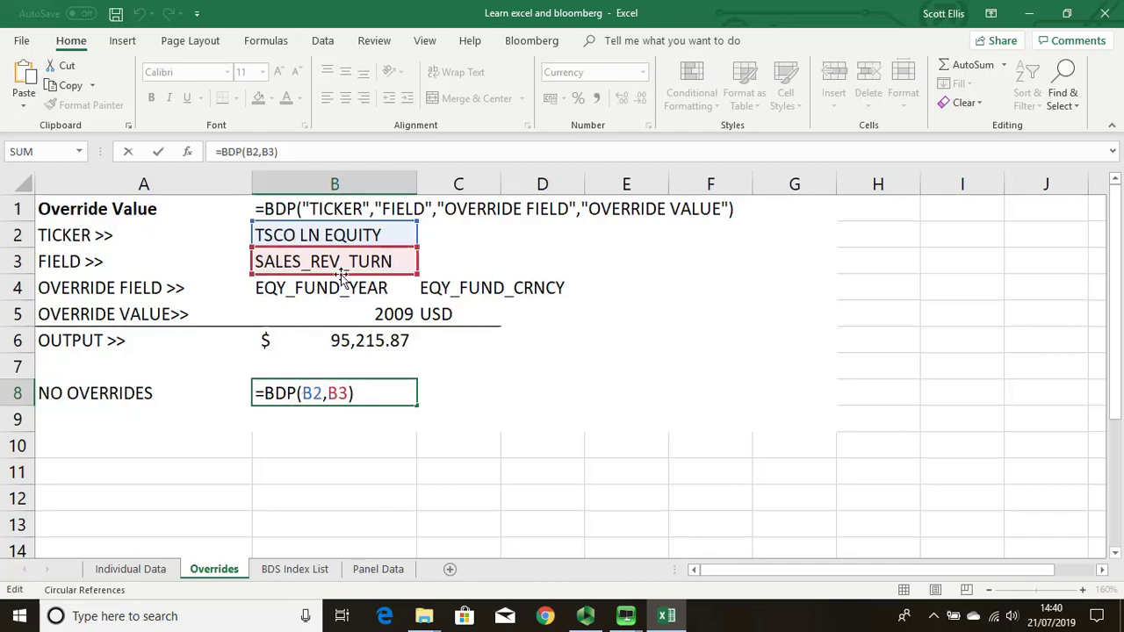
pyautogui.hotkey('ctrl', 'Return')
pyautogui.press('Return')
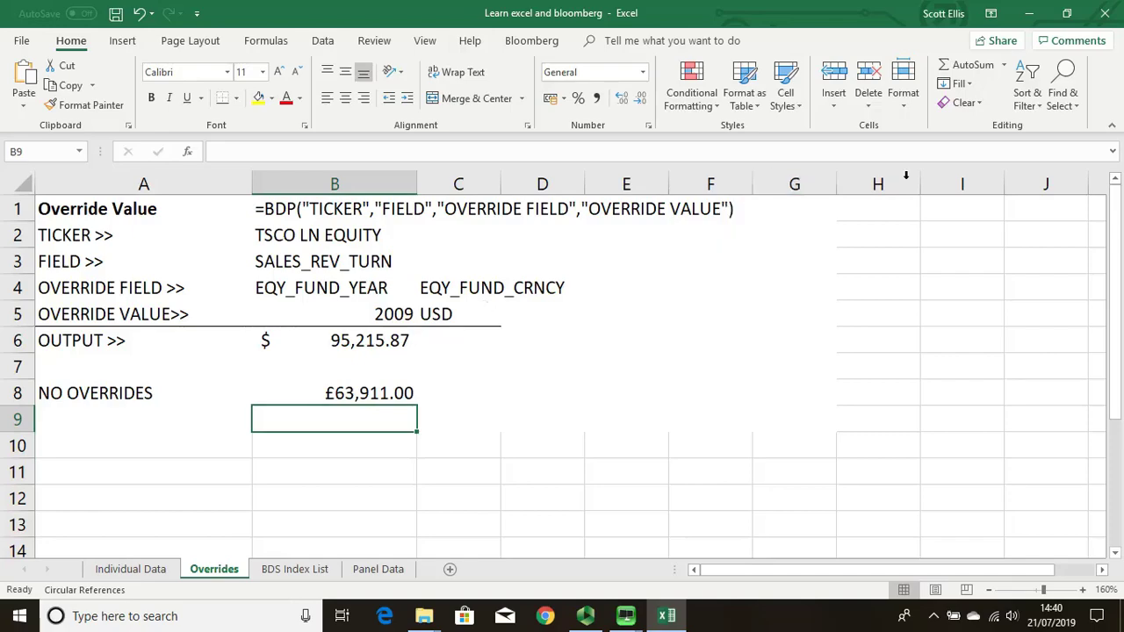
pyautogui.doubleClick(341, 344)
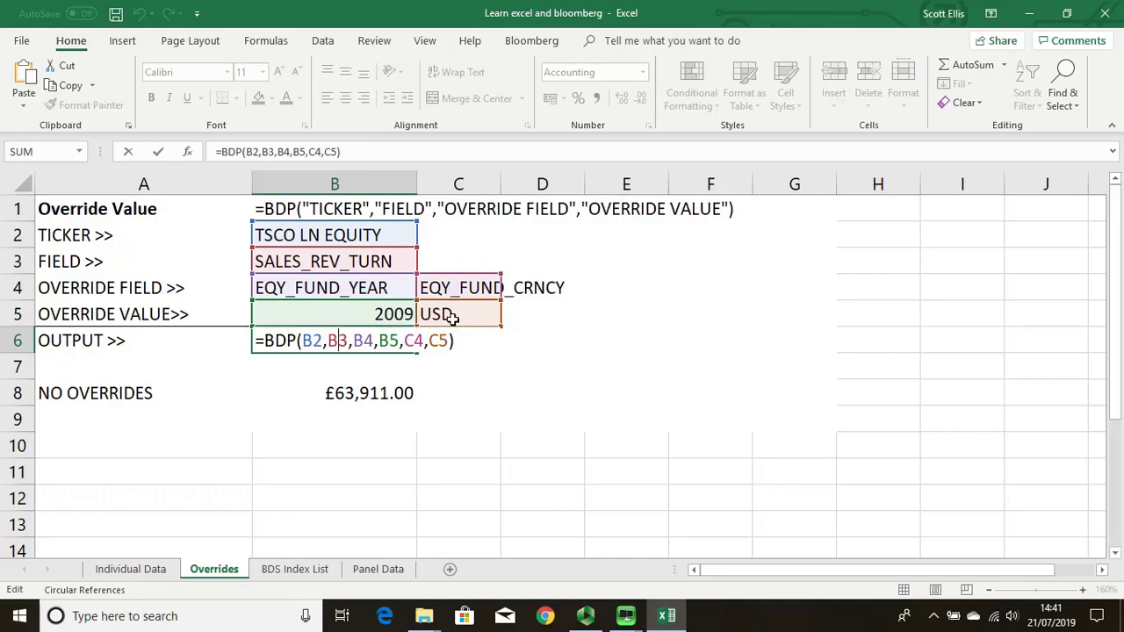
pyautogui.press('Return')
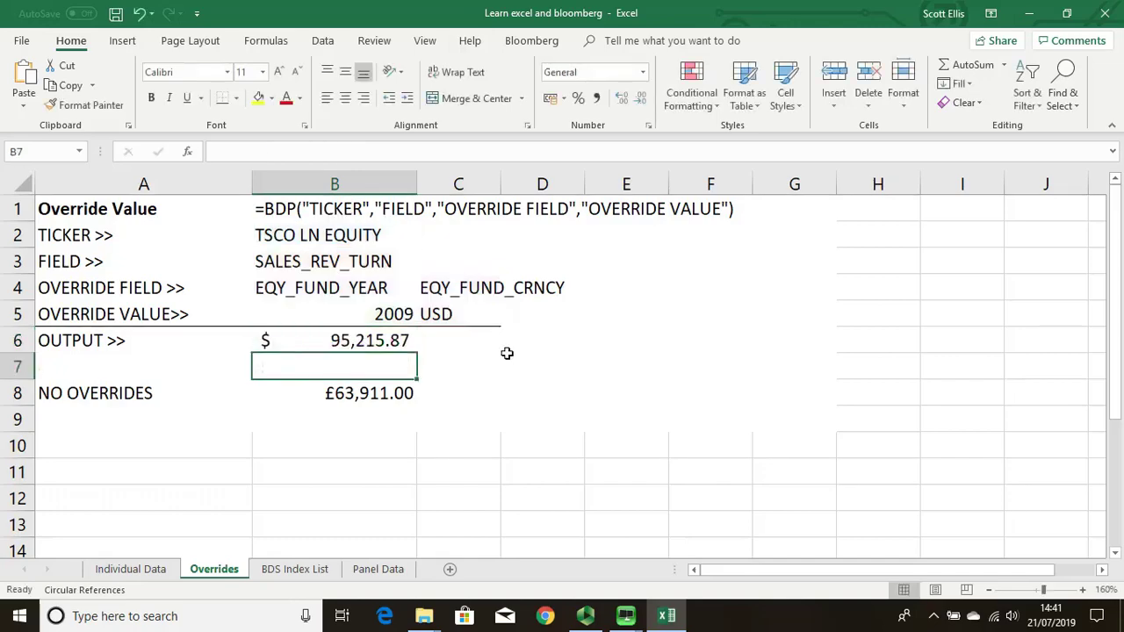
# - Set the EQY_FUND_YEAR override value in B5 to 2016
pyautogui.click(380, 317)
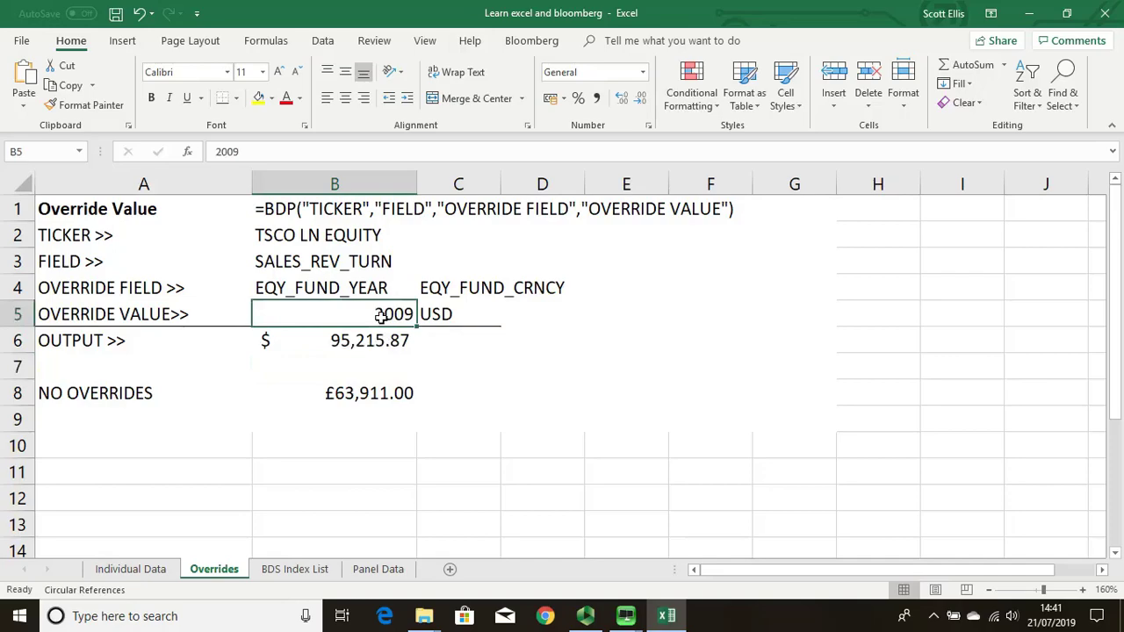
pyautogui.write('20')
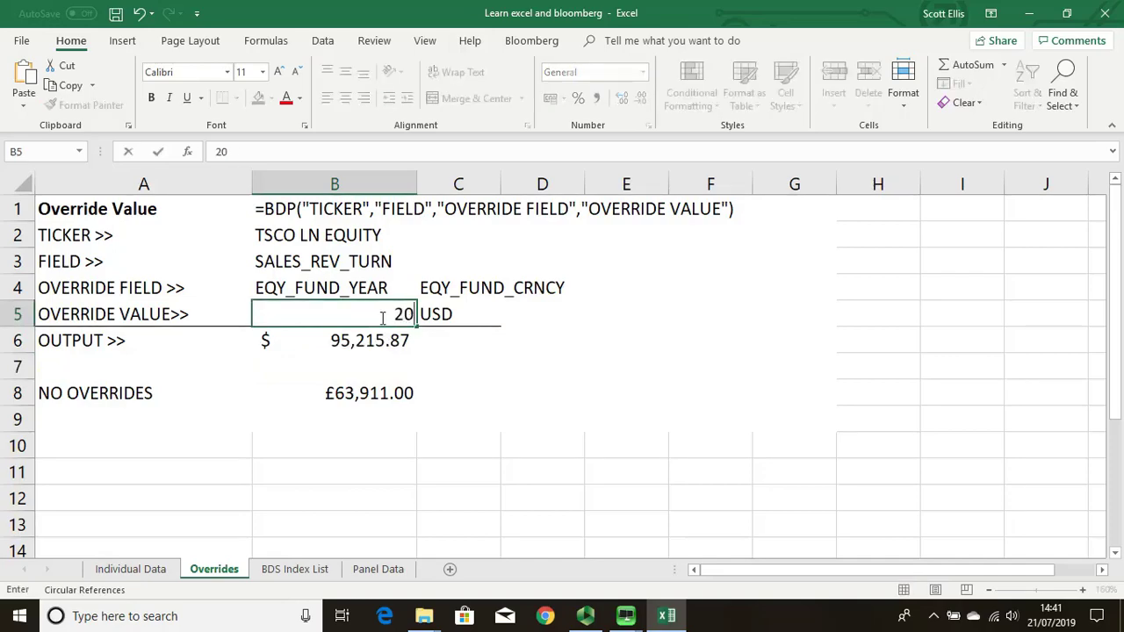
pyautogui.write('16')
pyautogui.press('Return')
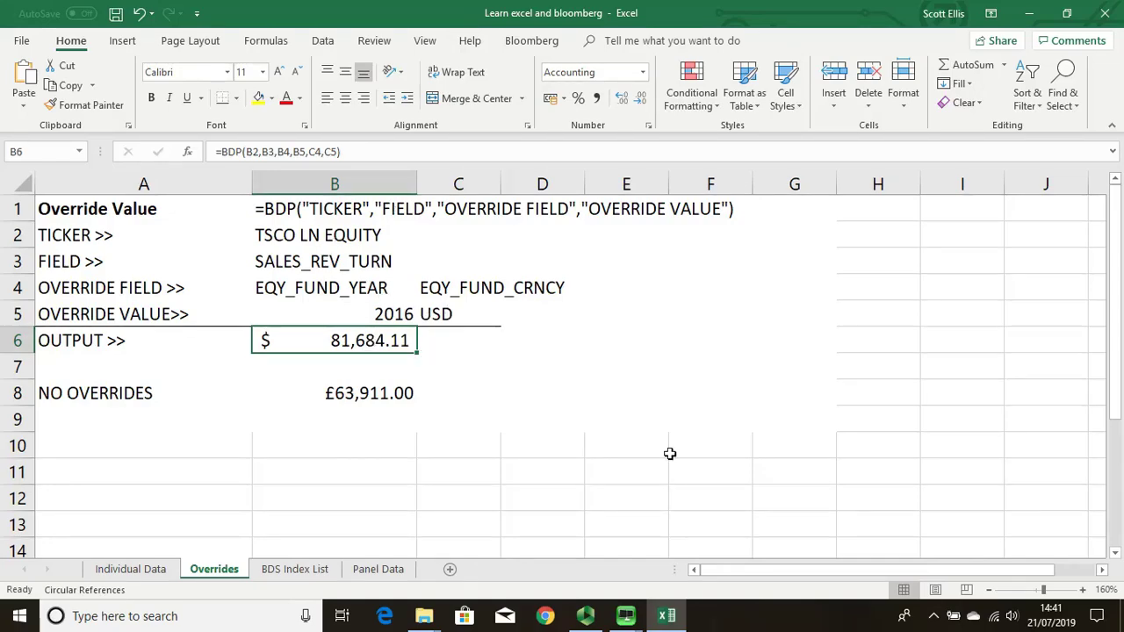
# - Show the BDS Index List sheet and examine the index members formula in A4
pyautogui.click(295, 569)
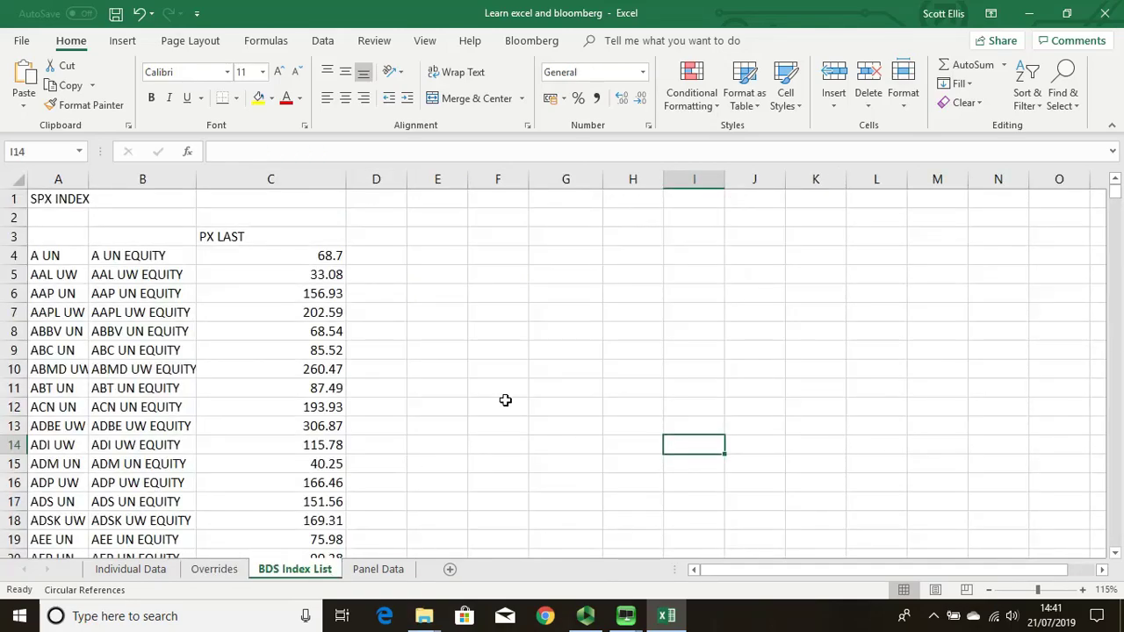
pyautogui.click(65, 253)
pyautogui.doubleClick(65, 254)
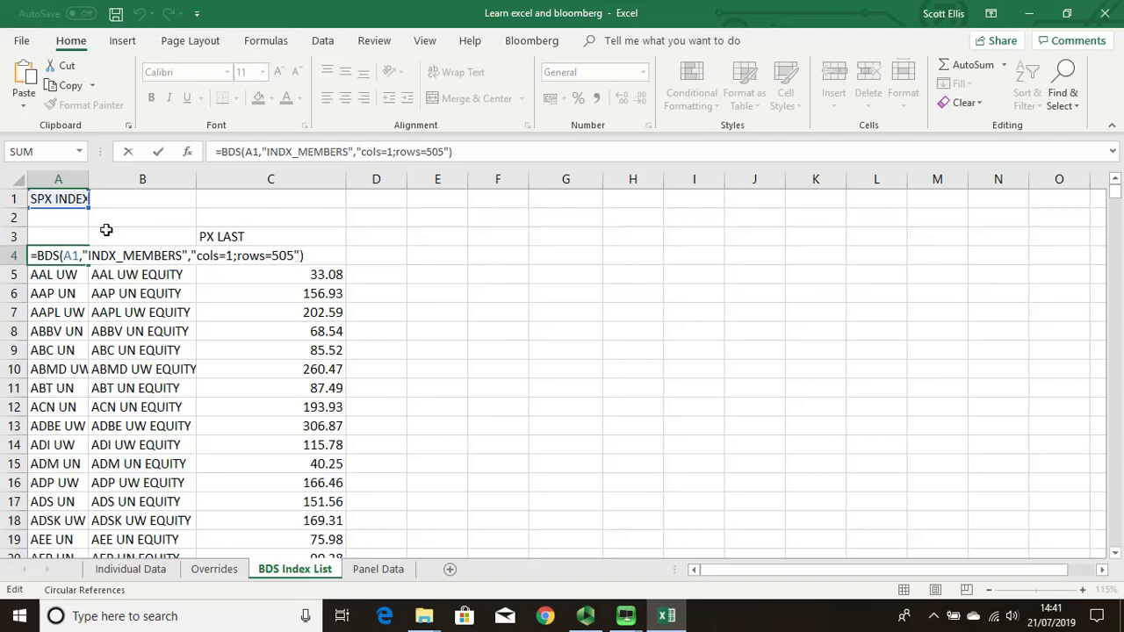
pyautogui.press('Return')
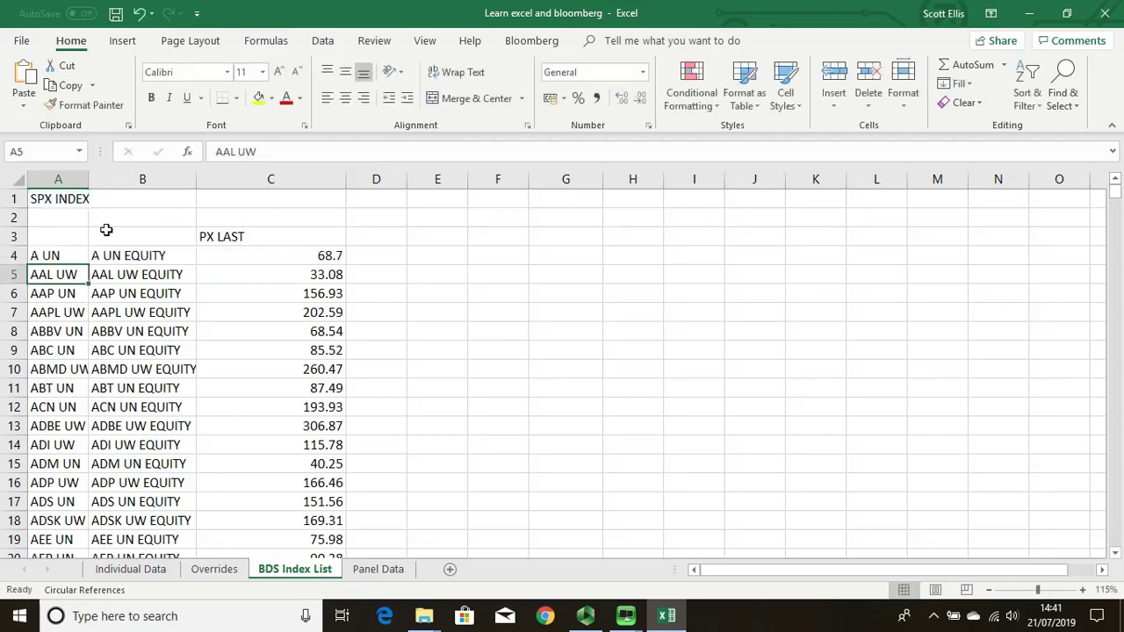
# - Change the index ticker in A1 to "UKX INDEX"
pyautogui.click(68, 199)
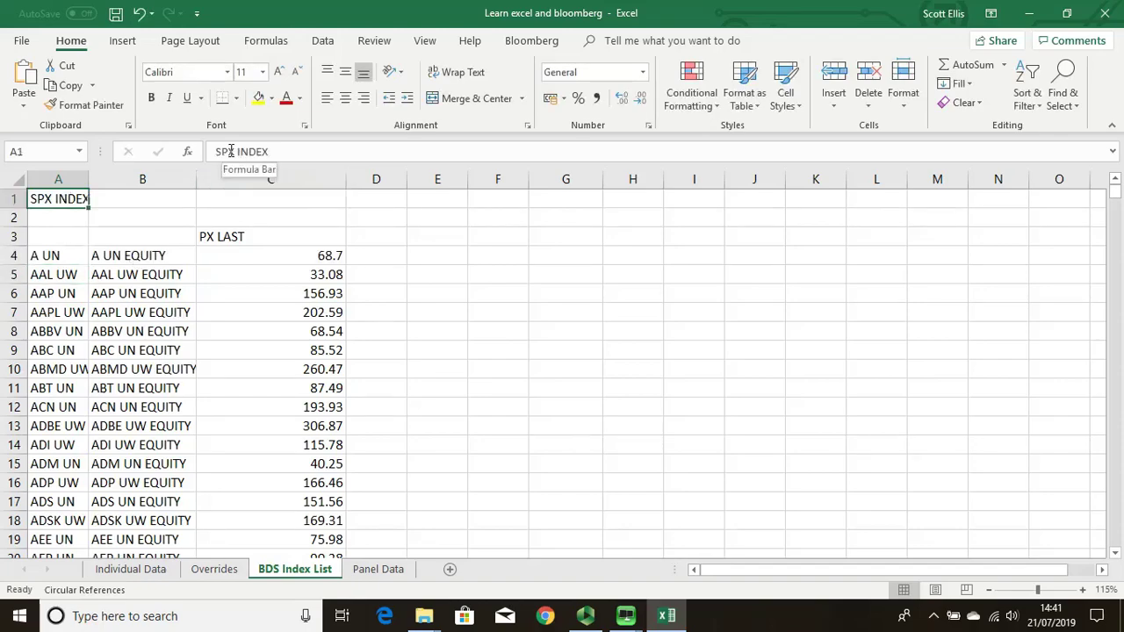
pyautogui.moveTo(235, 152); pyautogui.dragTo(188, 154)
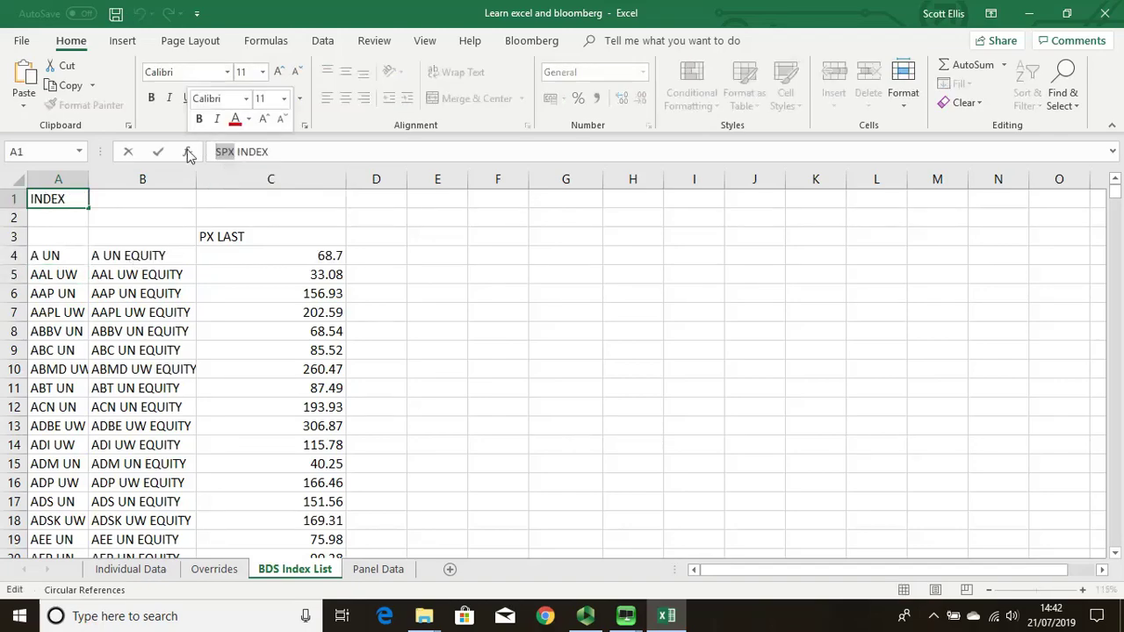
pyautogui.write('UKX')
pyautogui.press('Return')
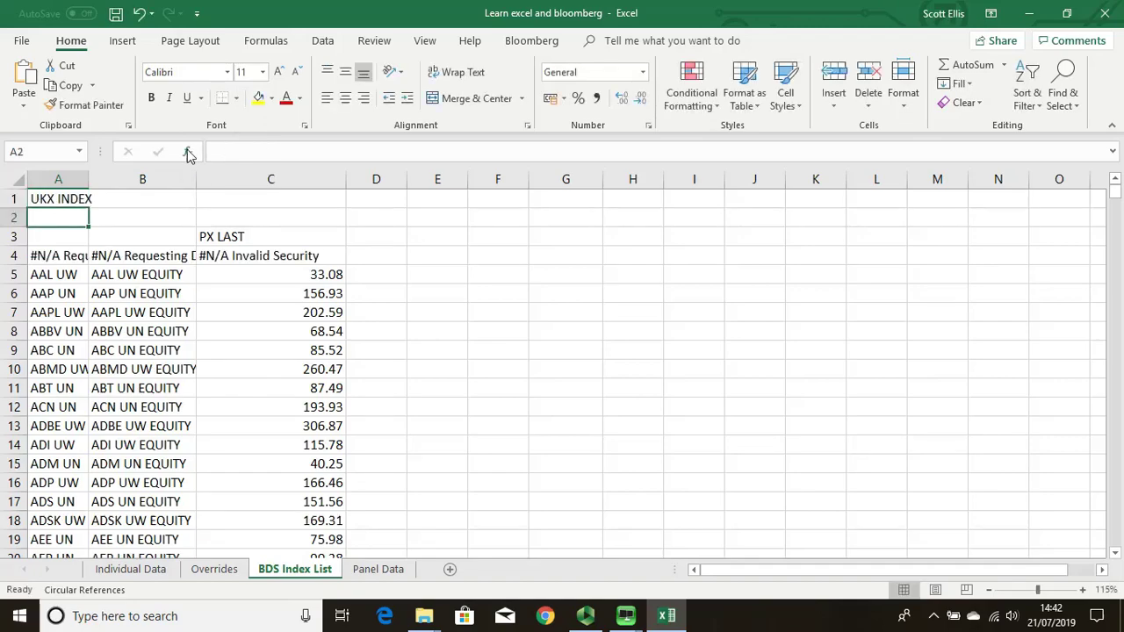
# - Examine the member ticker list in column A from A4 down, including the BDS formula that fills it
pyautogui.click(58, 255)
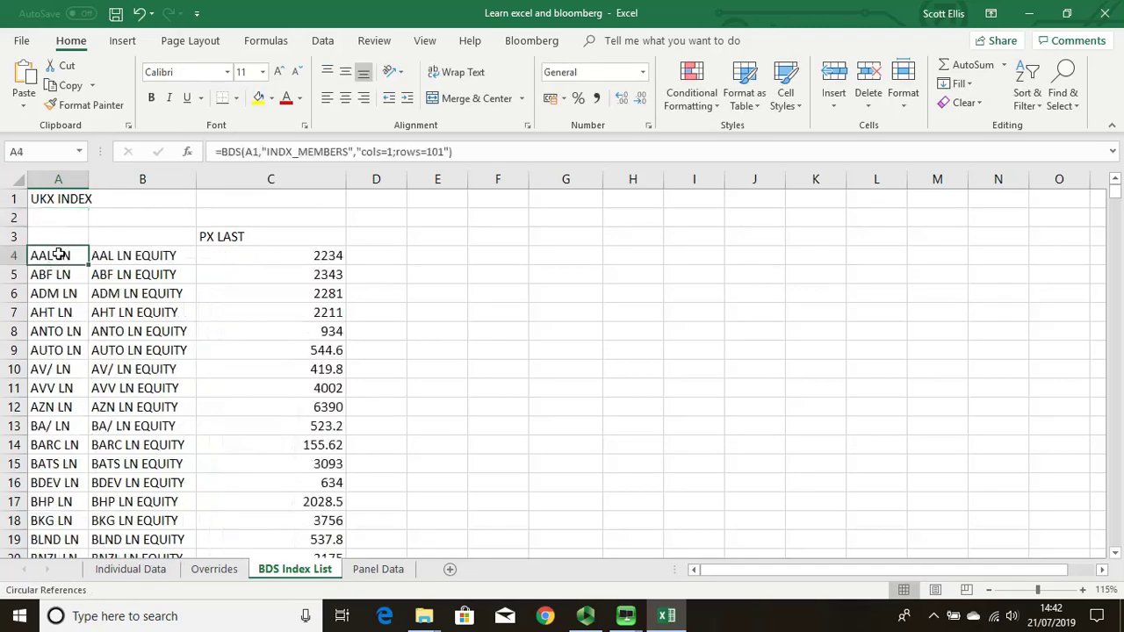
pyautogui.press('Down')
pyautogui.press('Down')
pyautogui.press('Down')
pyautogui.press('Down')
pyautogui.press('Down')
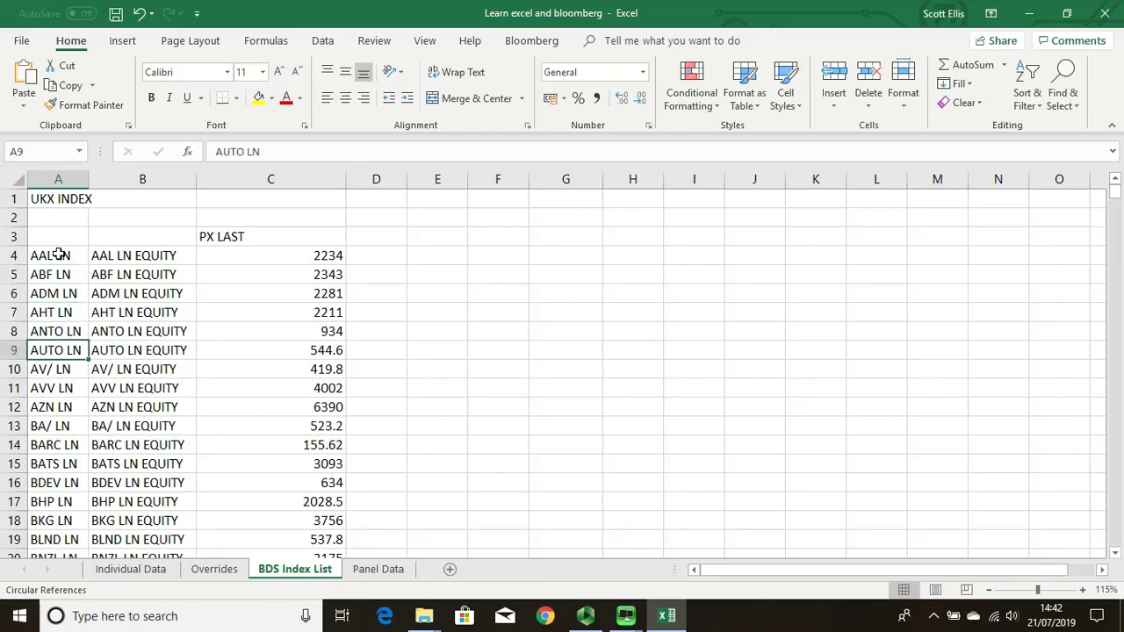
pyautogui.moveTo(58, 255); pyautogui.dragTo(59, 314)
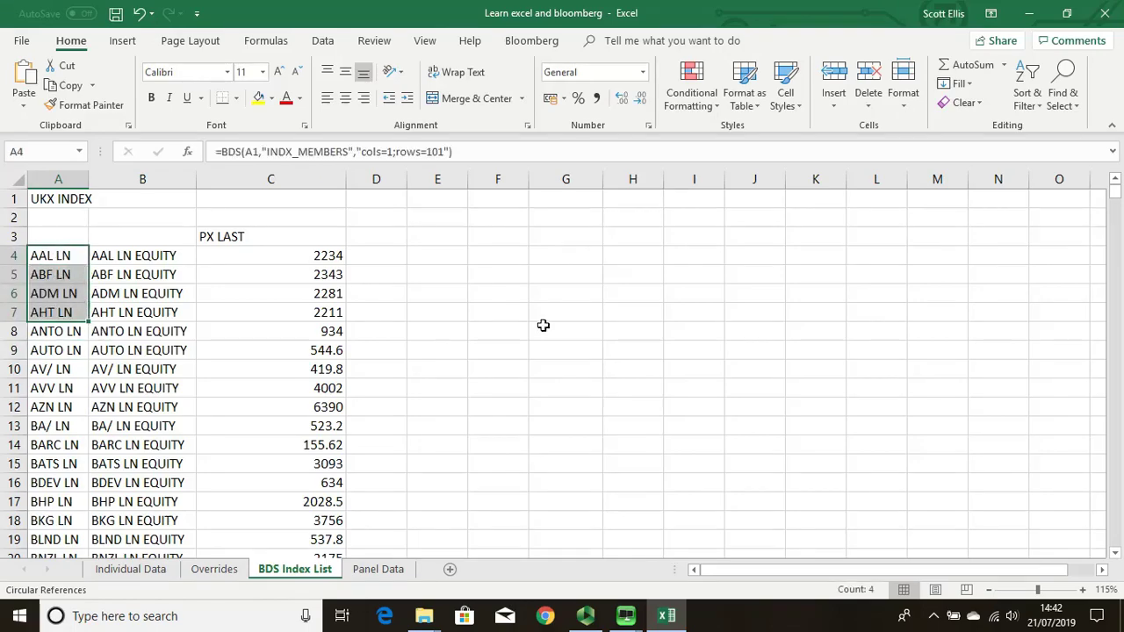
pyautogui.click(542, 329)
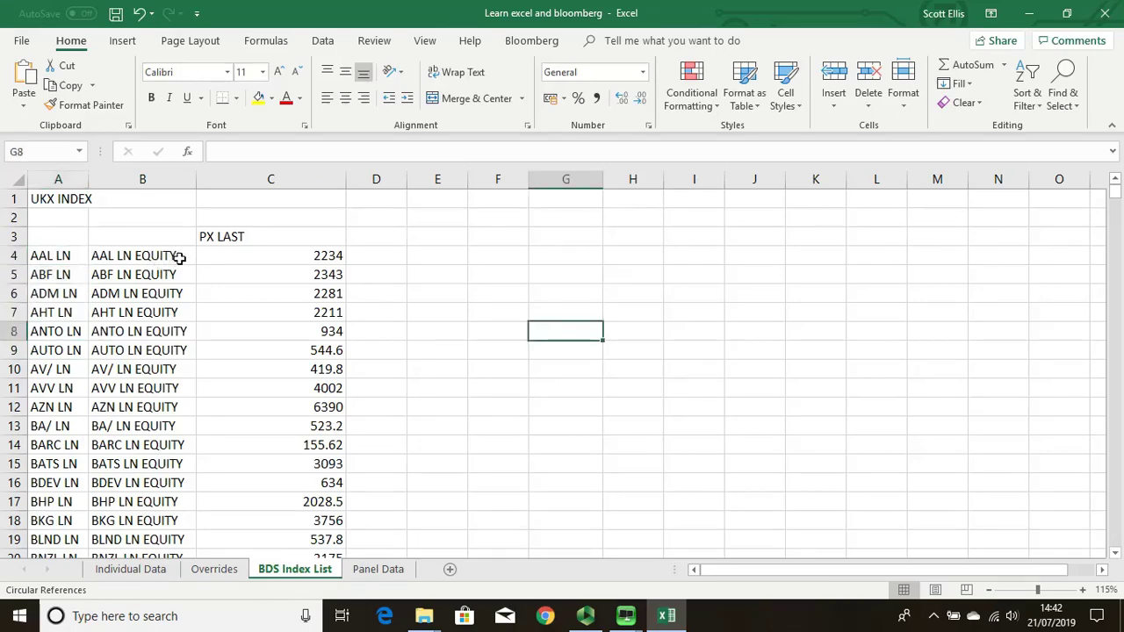
# - Examine the formula in B4 that appends " EQUITY" to the member ticker in A4
pyautogui.click(172, 258)
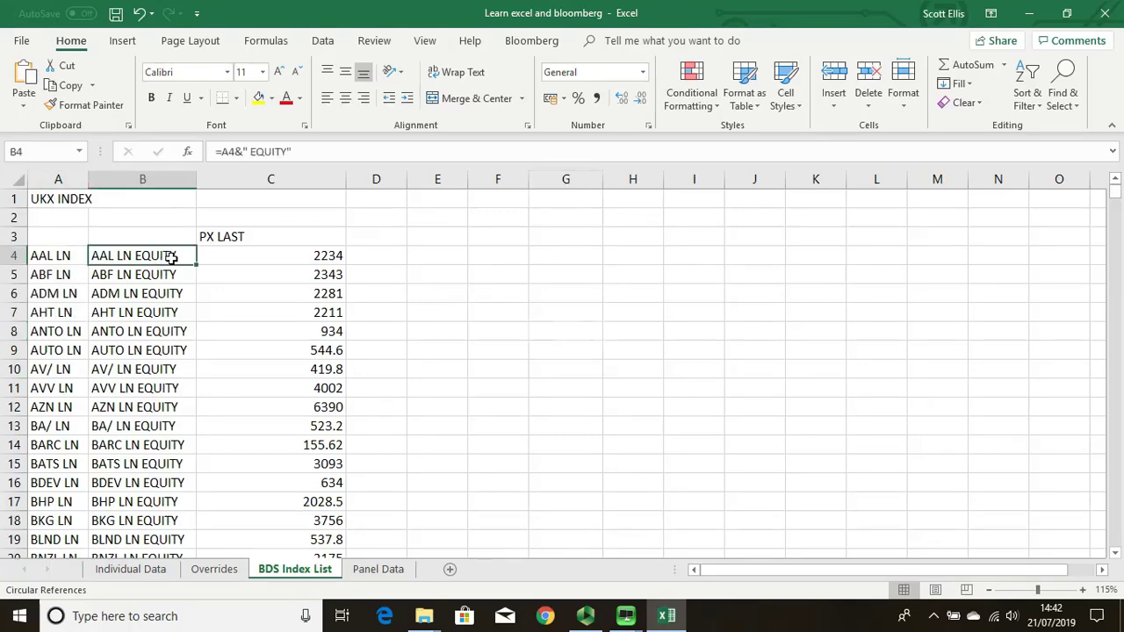
pyautogui.doubleClick(147, 256)
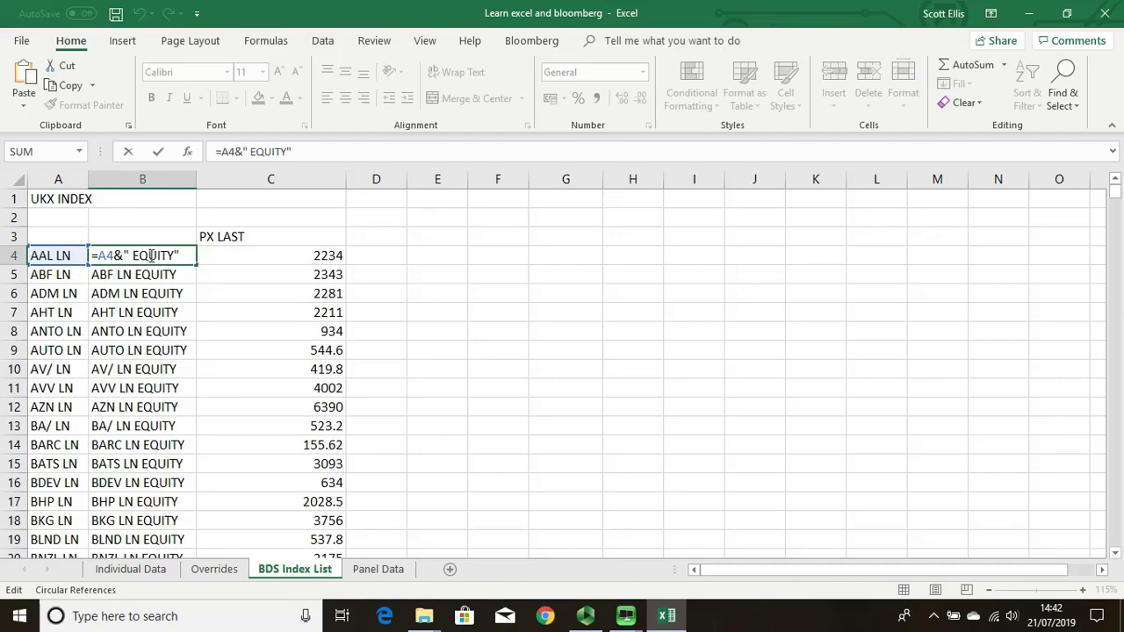
pyautogui.press('Return')
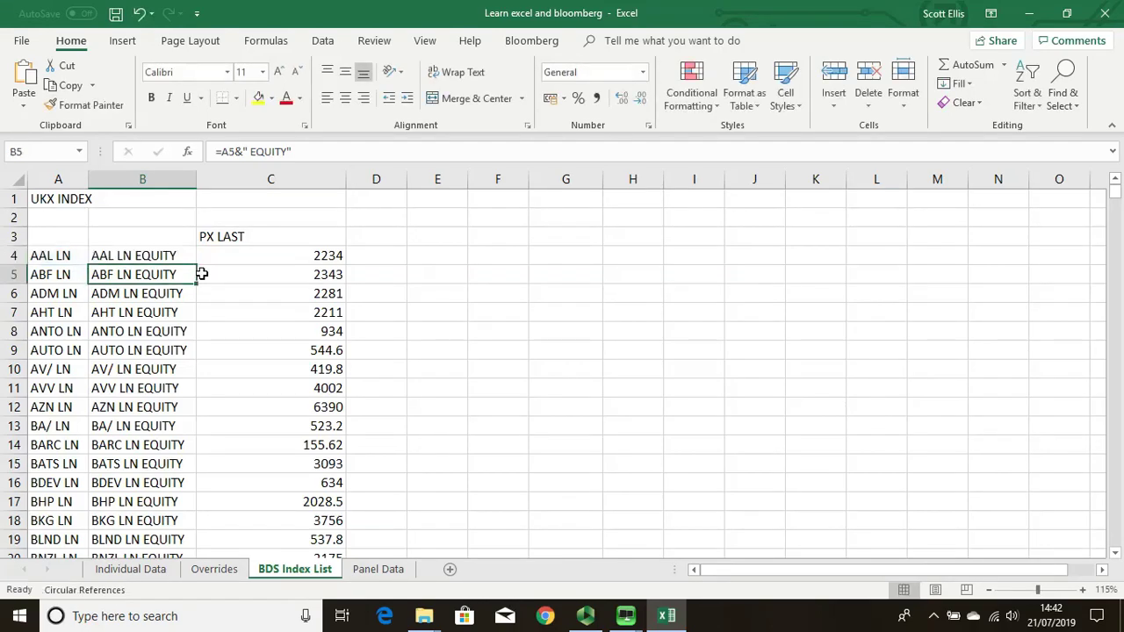
# - Examine the BDP formula in C4 that pulls the price for the B4 ticker using the field in C3
pyautogui.click(137, 255)
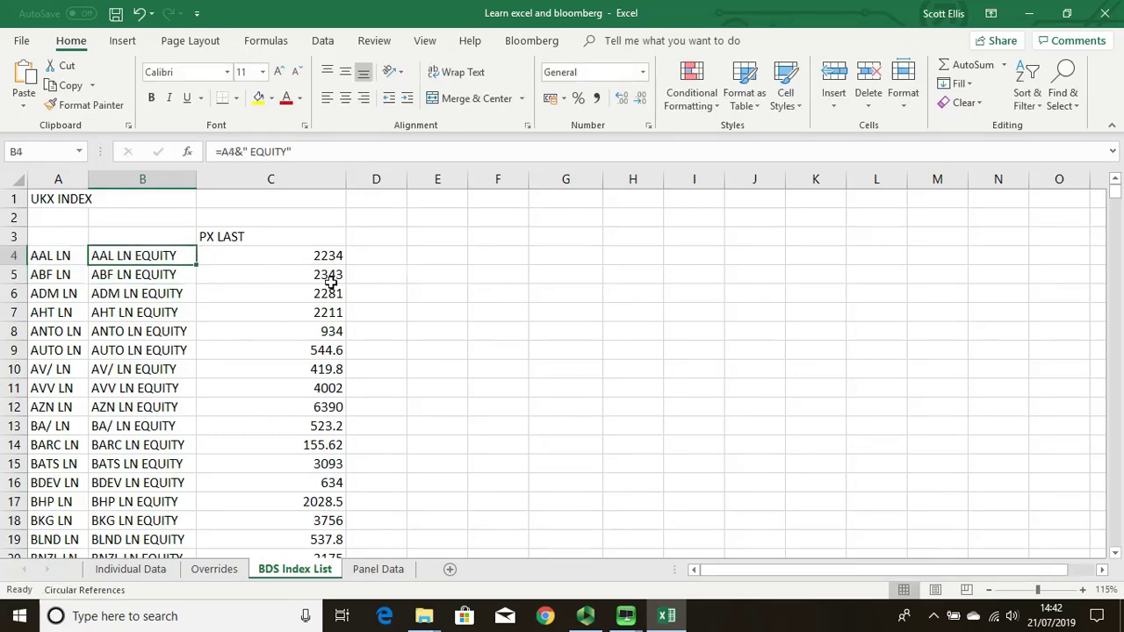
pyautogui.doubleClick(312, 260)
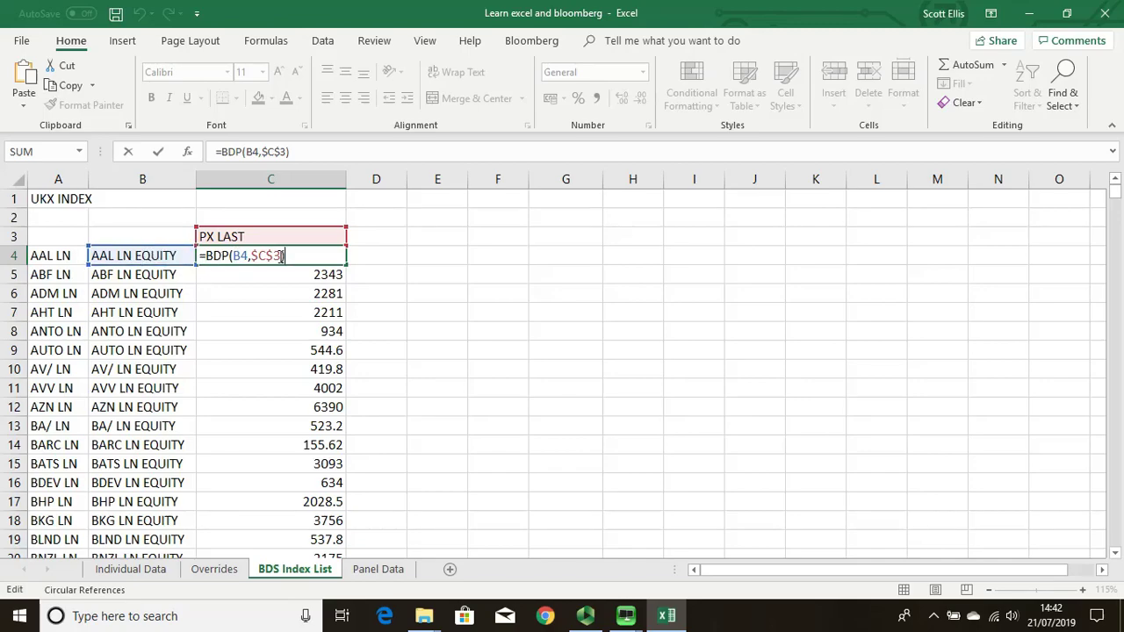
pyautogui.press('Return')
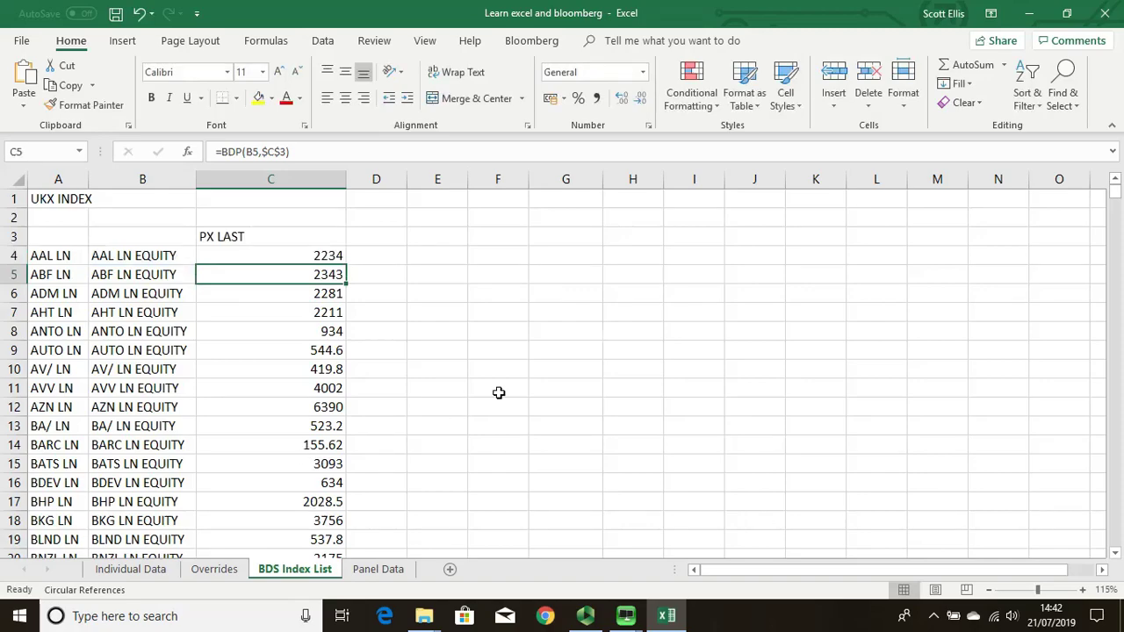
# - Show the Panel Data sheet and examine the ESG score formula in H2 and the first company ticker in B2
pyautogui.click(392, 570)
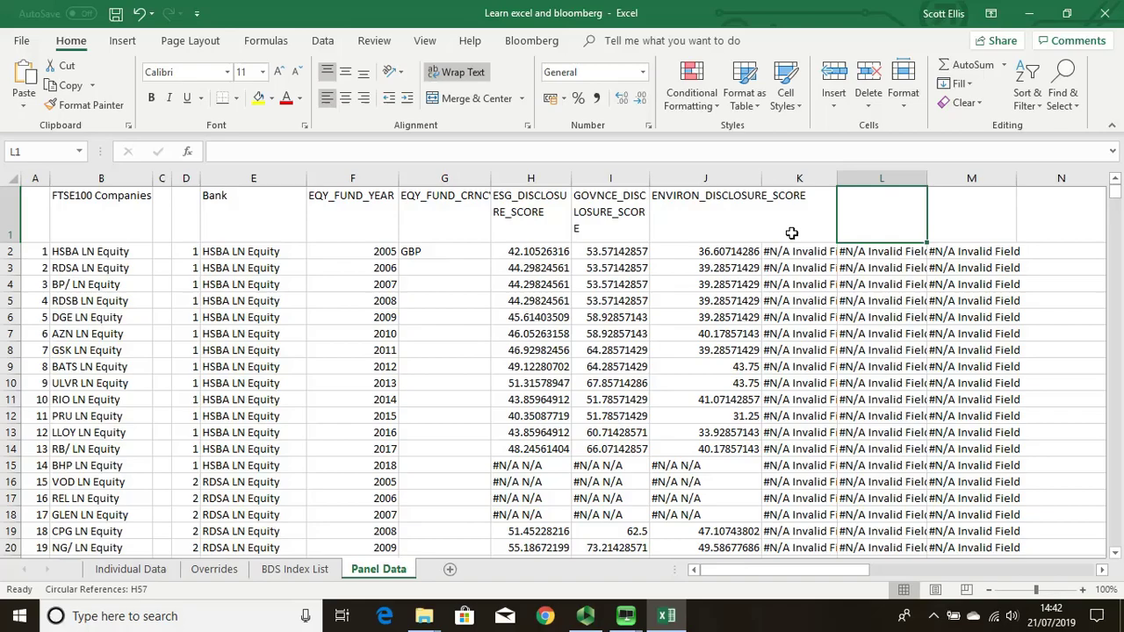
pyautogui.click(545, 253)
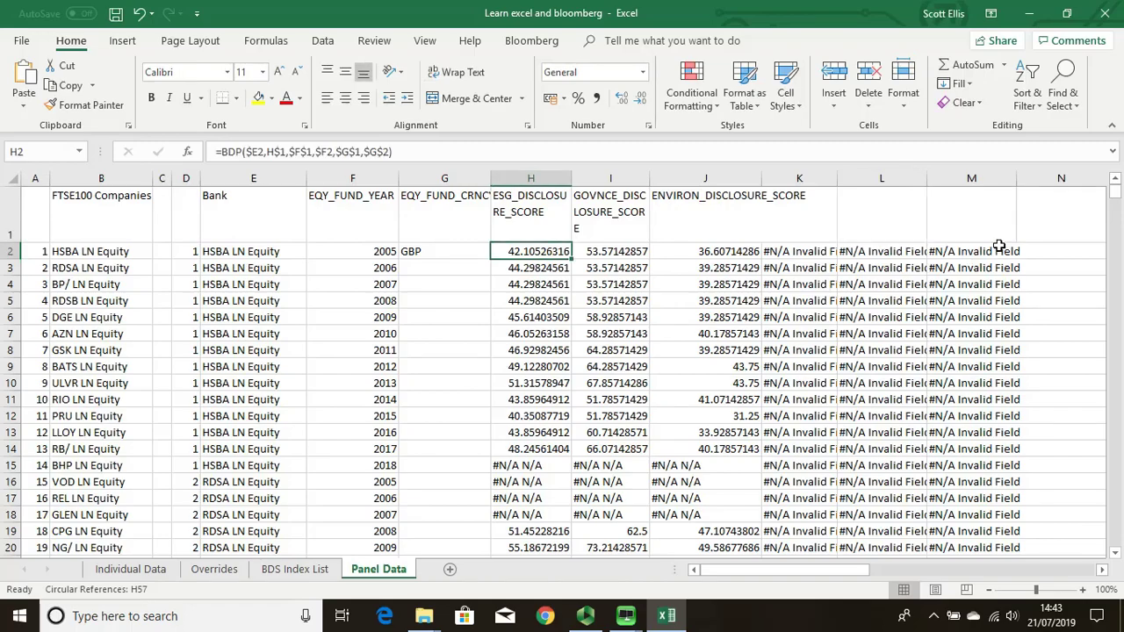
pyautogui.click(101, 252)
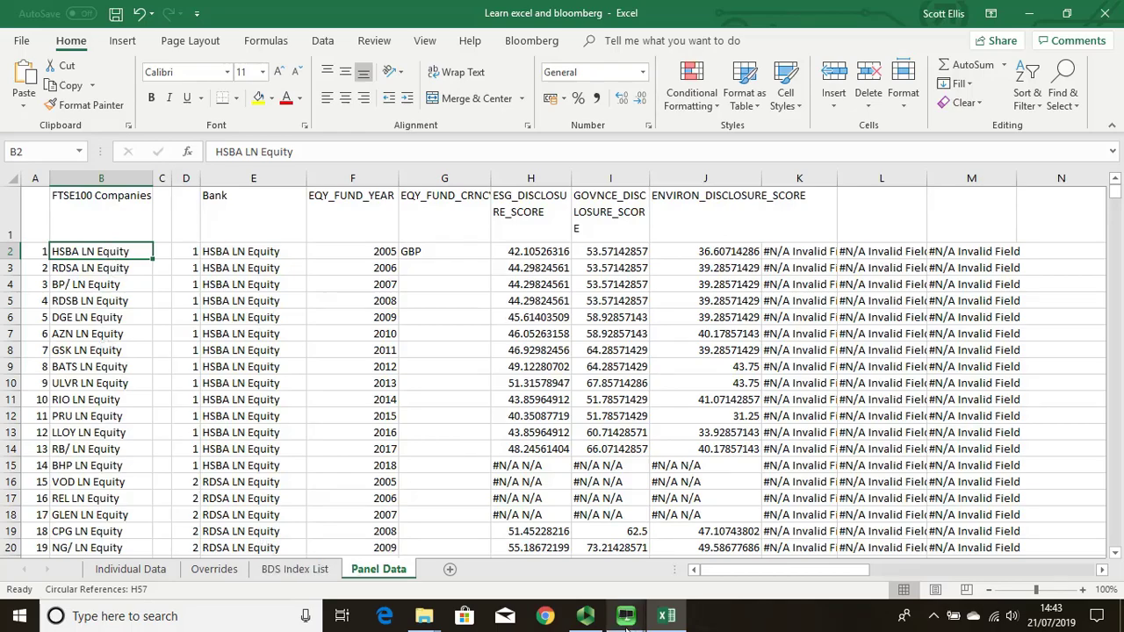
# - Switch to the 3-BLOOMBERG window and search for "FTSE"
pyautogui.moveTo(626, 621)
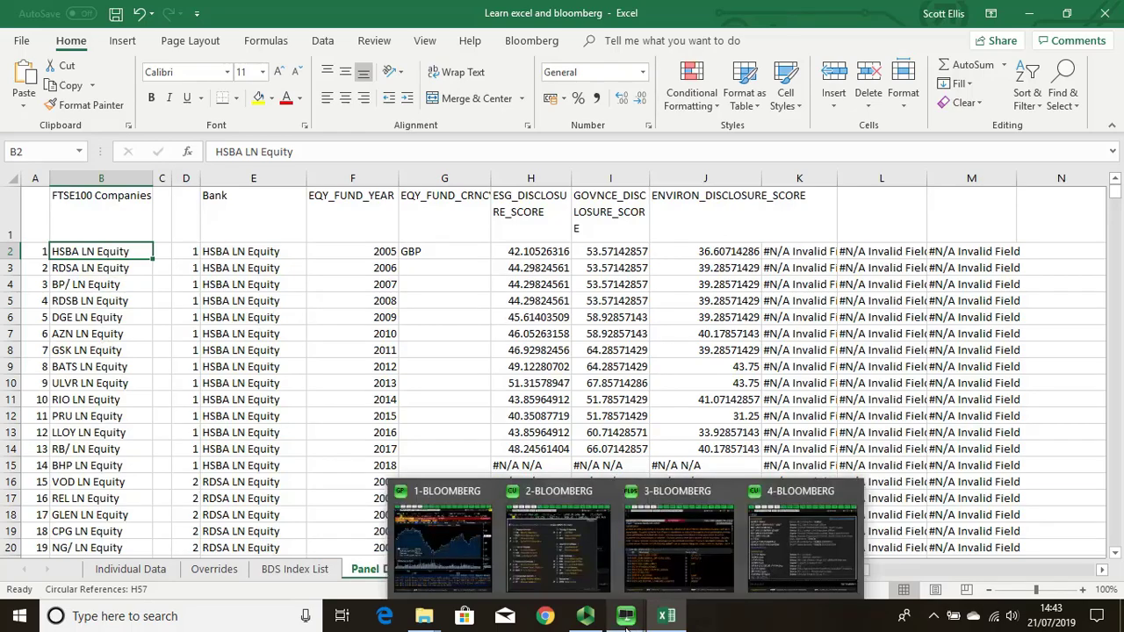
pyautogui.click(674, 531)
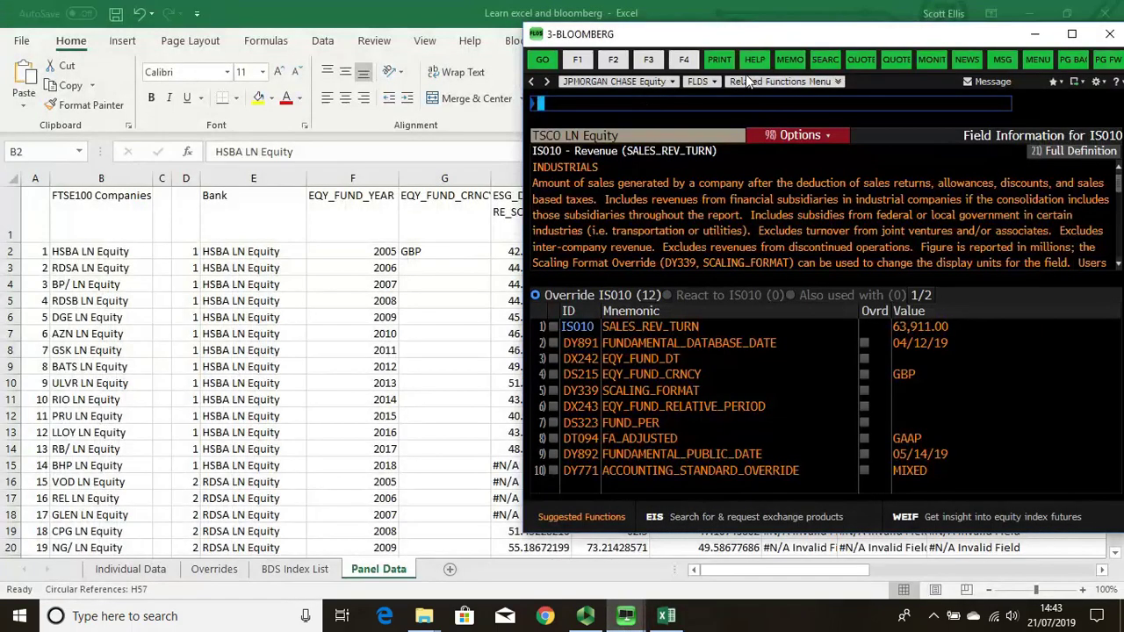
pyautogui.write('FTSE')
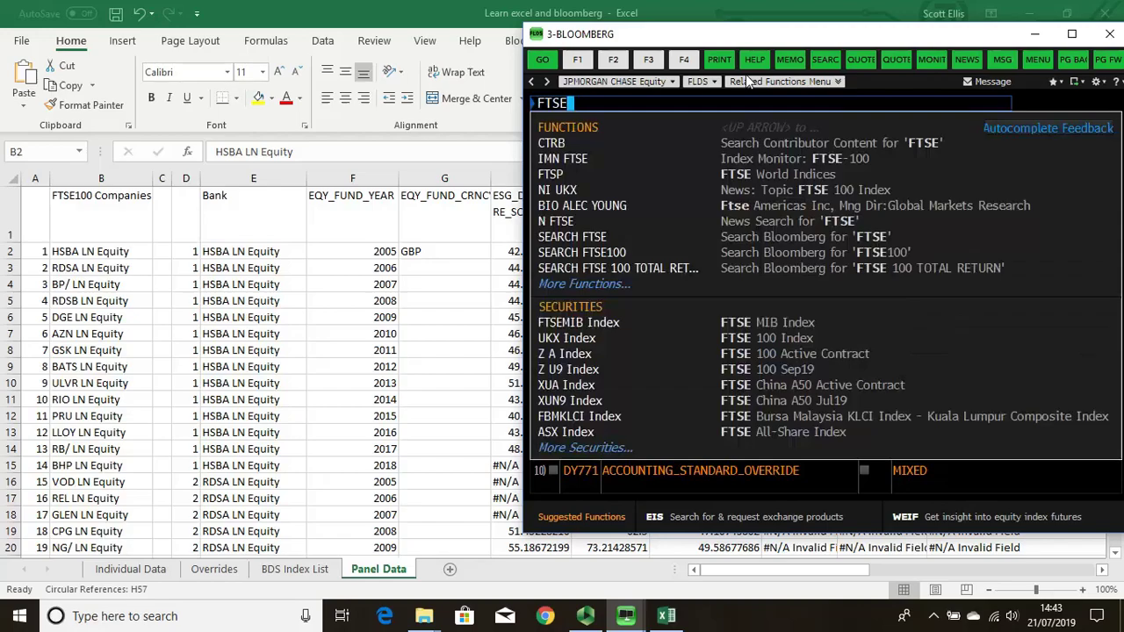
pyautogui.click(663, 327)
pyautogui.press('BackSpace')
pyautogui.press('BackSpace')
pyautogui.press('BackSpace')
pyautogui.press('BackSpace')
pyautogui.press('BackSpace')
pyautogui.press('BackSpace')
pyautogui.press('BackSpace')
pyautogui.press('BackSpace')
pyautogui.press('BackSpace')
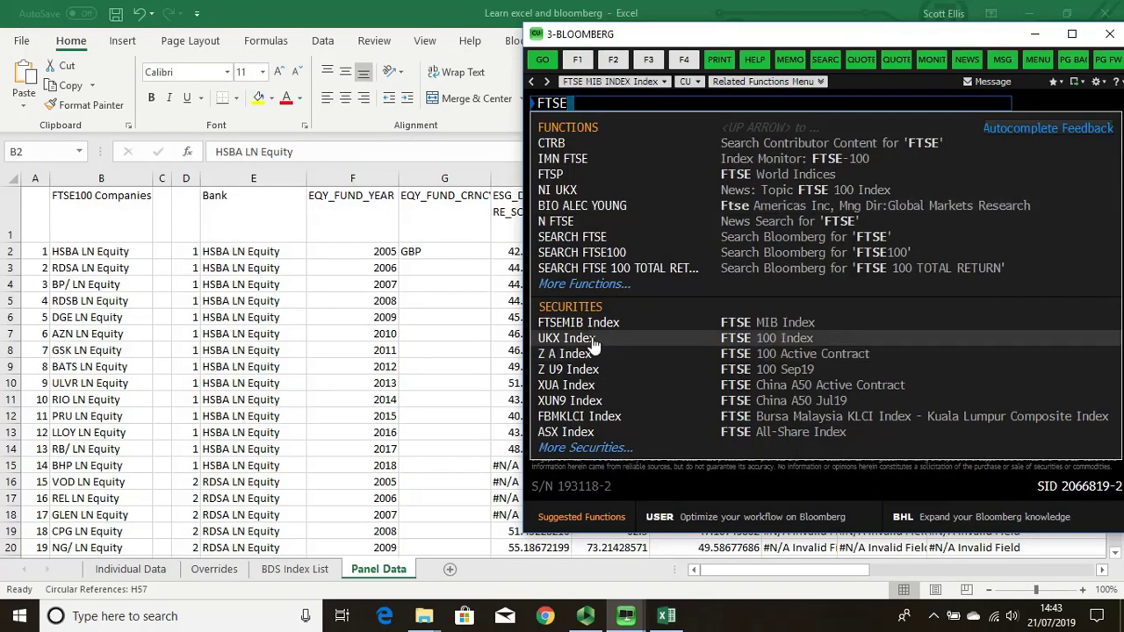
# - Load the UKX Index and open its member weightings list from the security description
pyautogui.click(593, 339)
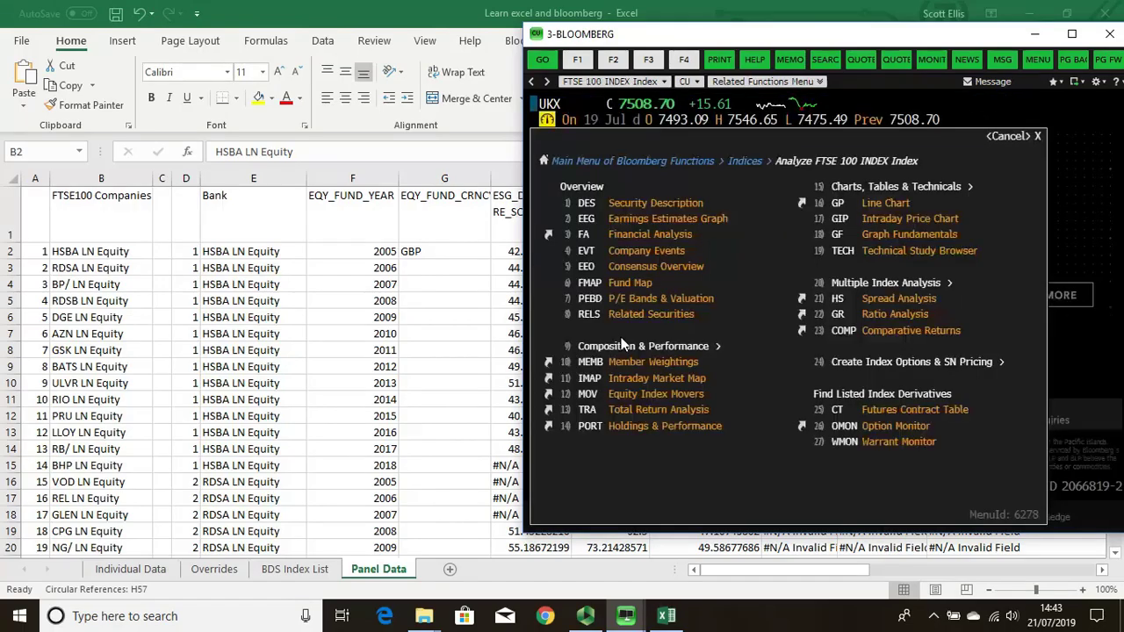
pyautogui.click(651, 200)
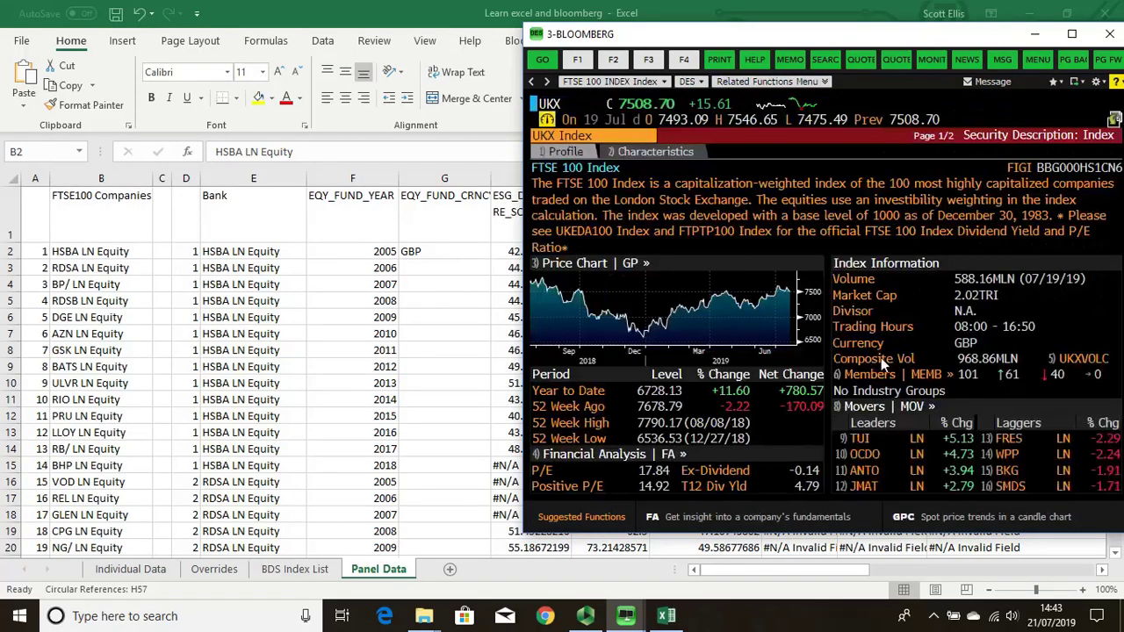
pyautogui.click(924, 377)
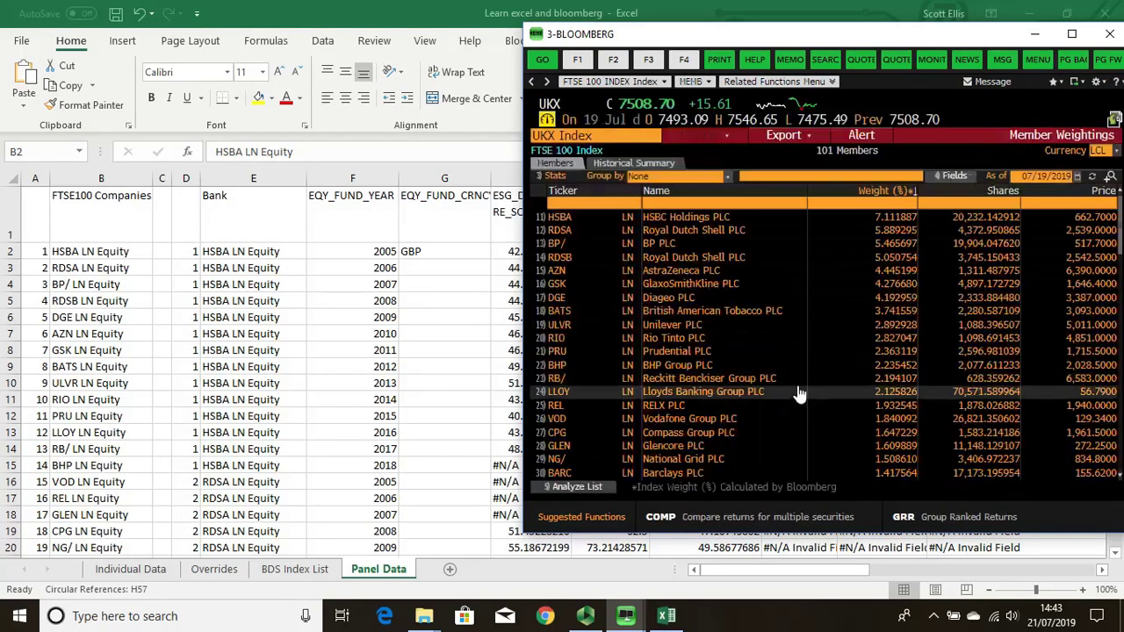
# - Move the Bloomberg window clear of column B and transfer the FTSE 100 member list into the Panel Data sheet from B2 down
pyautogui.moveTo(962, 35); pyautogui.dragTo(735, 57)
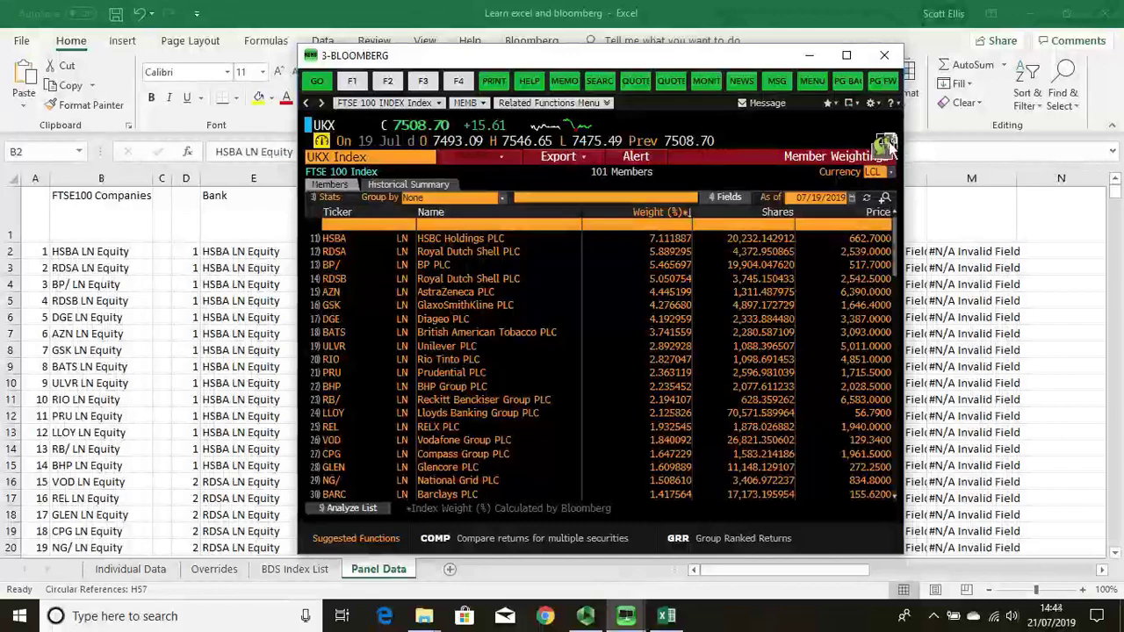
pyautogui.moveTo(889, 143); pyautogui.dragTo(120, 253)
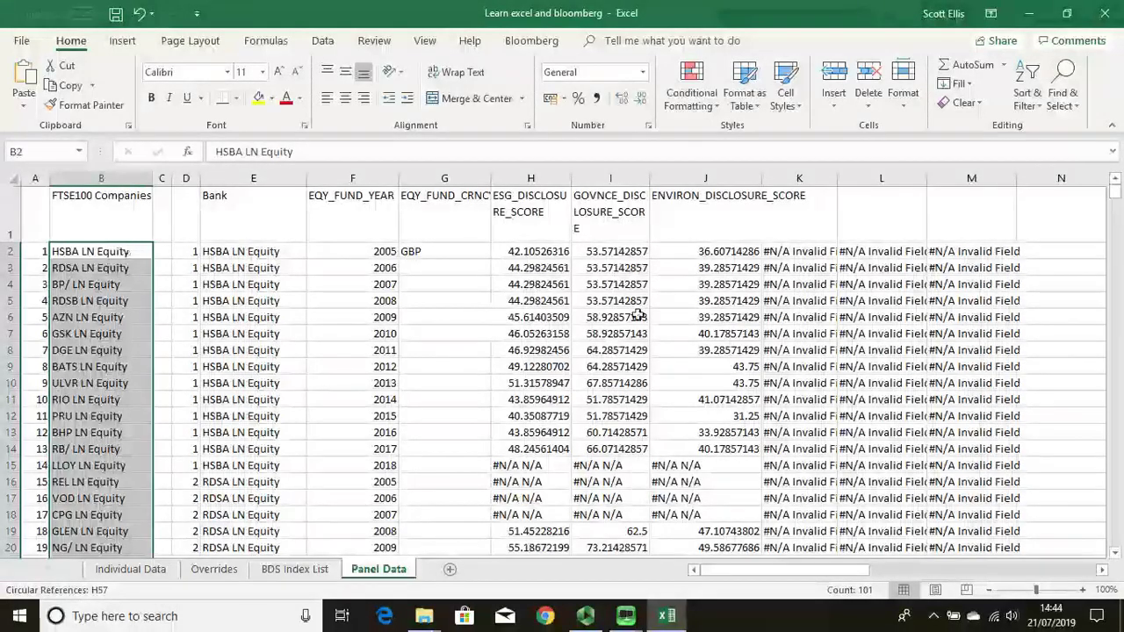
# - Examine the VLOOKUP formula in E2 that fills the Bank column, and the repeated ticker rows E2:E15
pyautogui.click(561, 268)
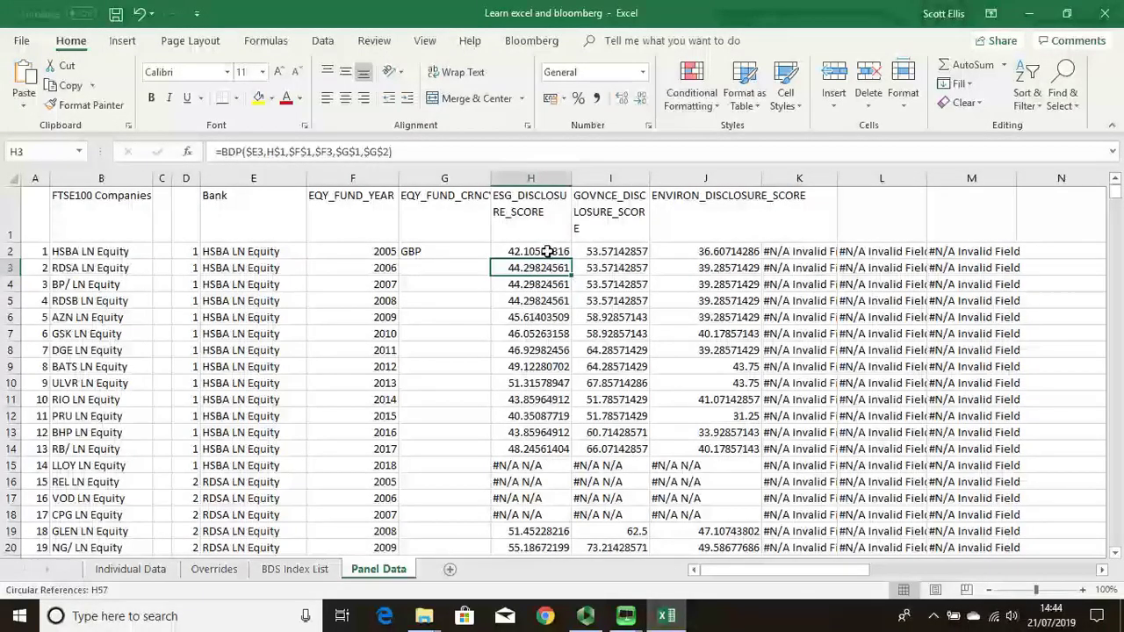
pyautogui.click(547, 252)
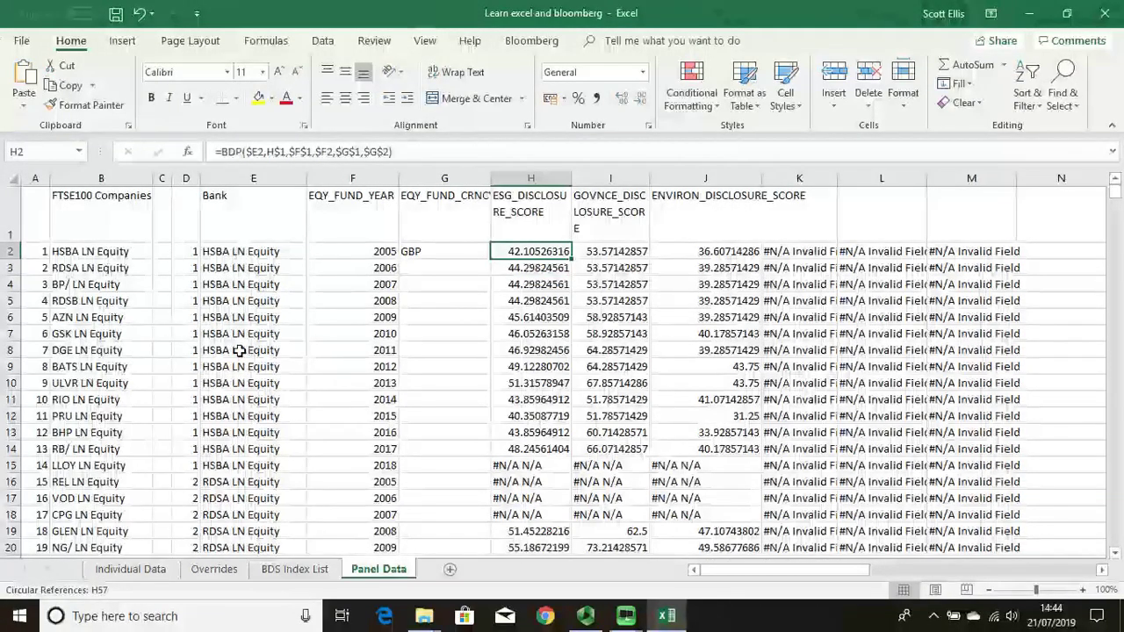
pyautogui.click(235, 254)
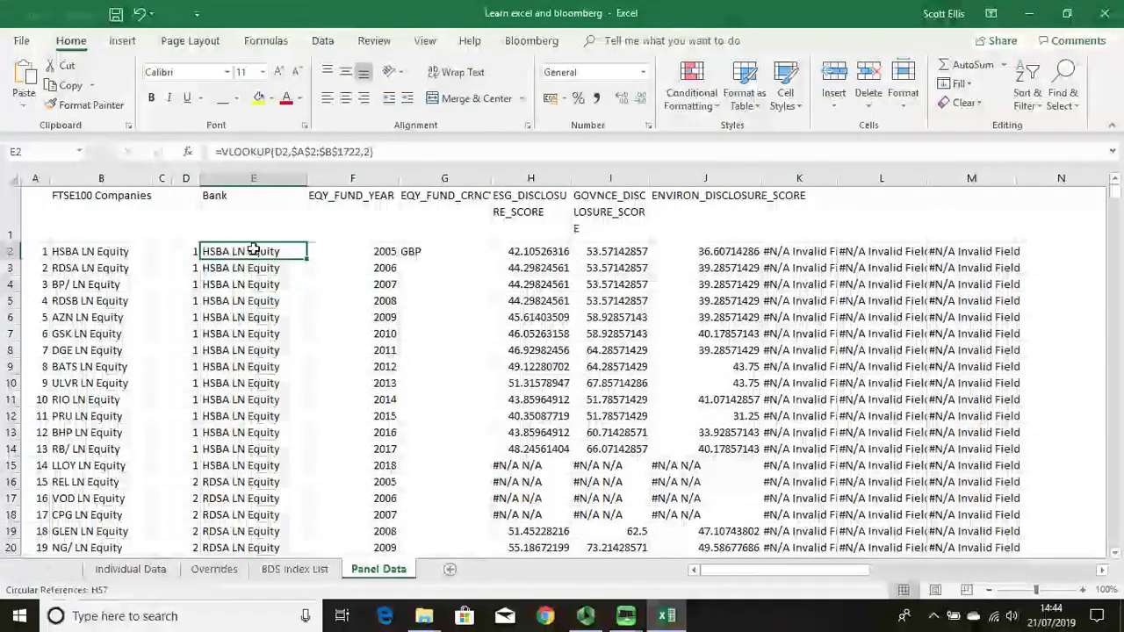
pyautogui.doubleClick(253, 251)
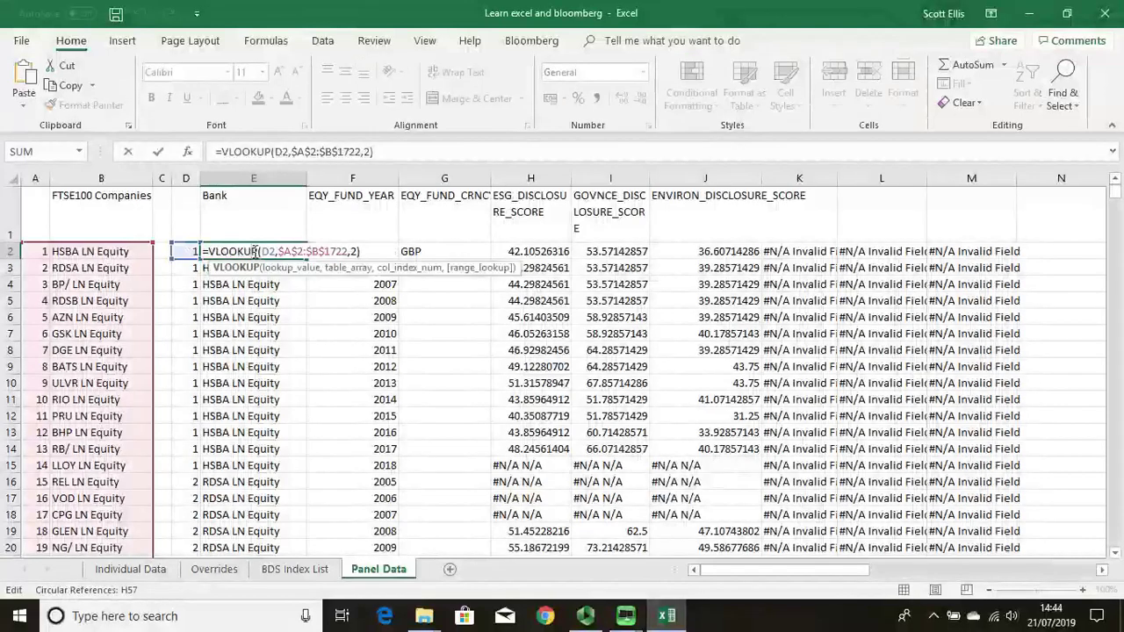
pyautogui.press('Return')
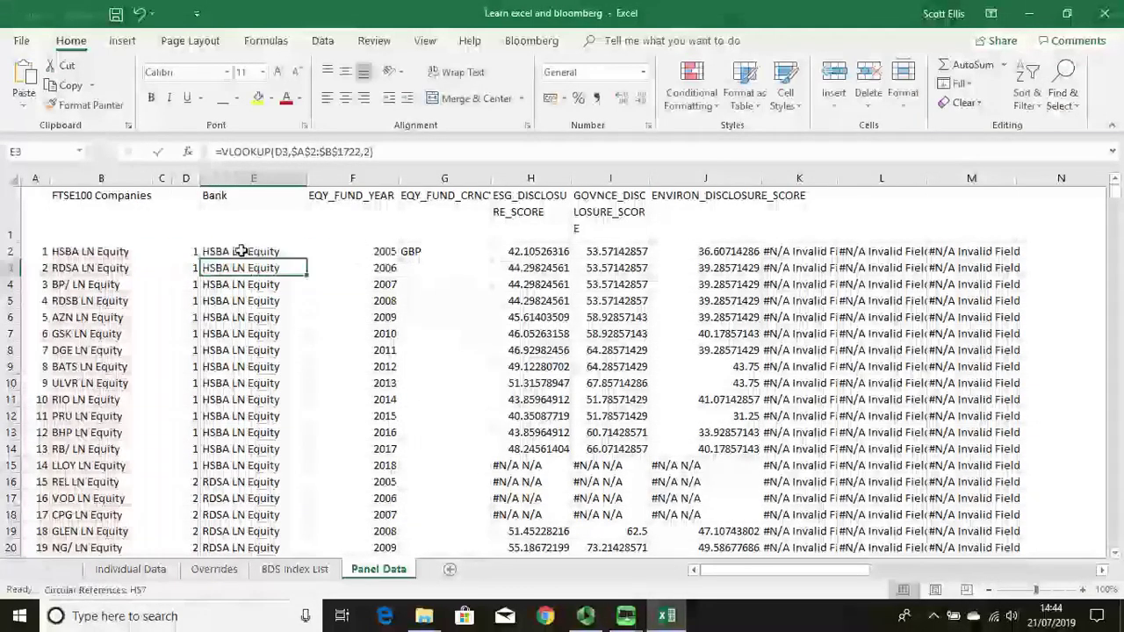
pyautogui.moveTo(242, 251); pyautogui.dragTo(235, 463)
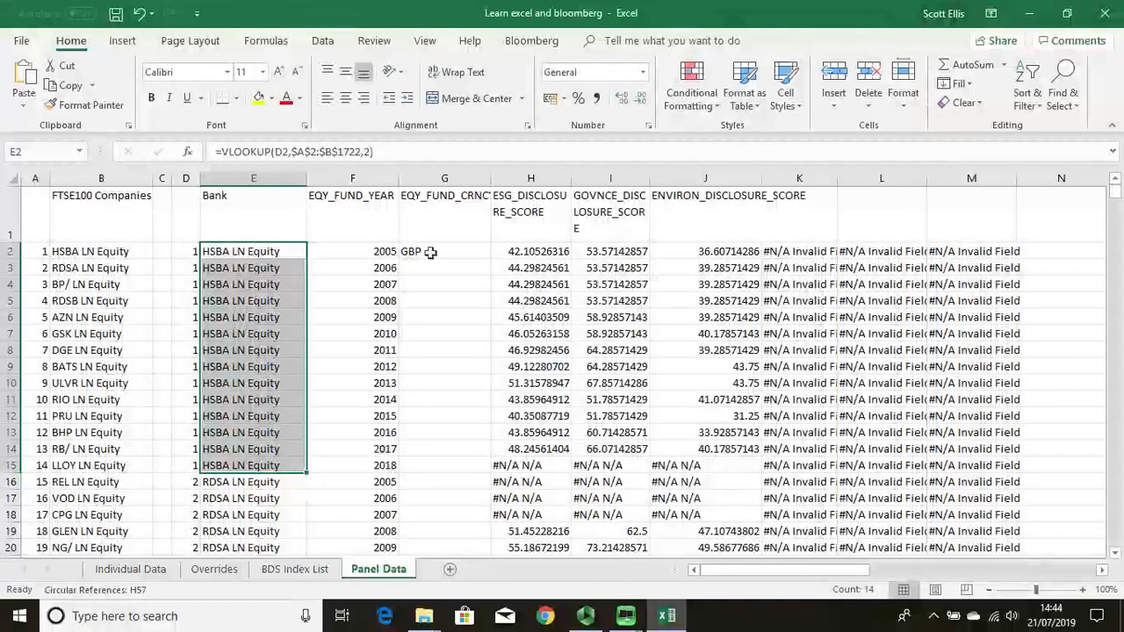
# - Examine the BDP formula in H2 and its references to the ticker, field, year override and currency override
pyautogui.click(558, 252)
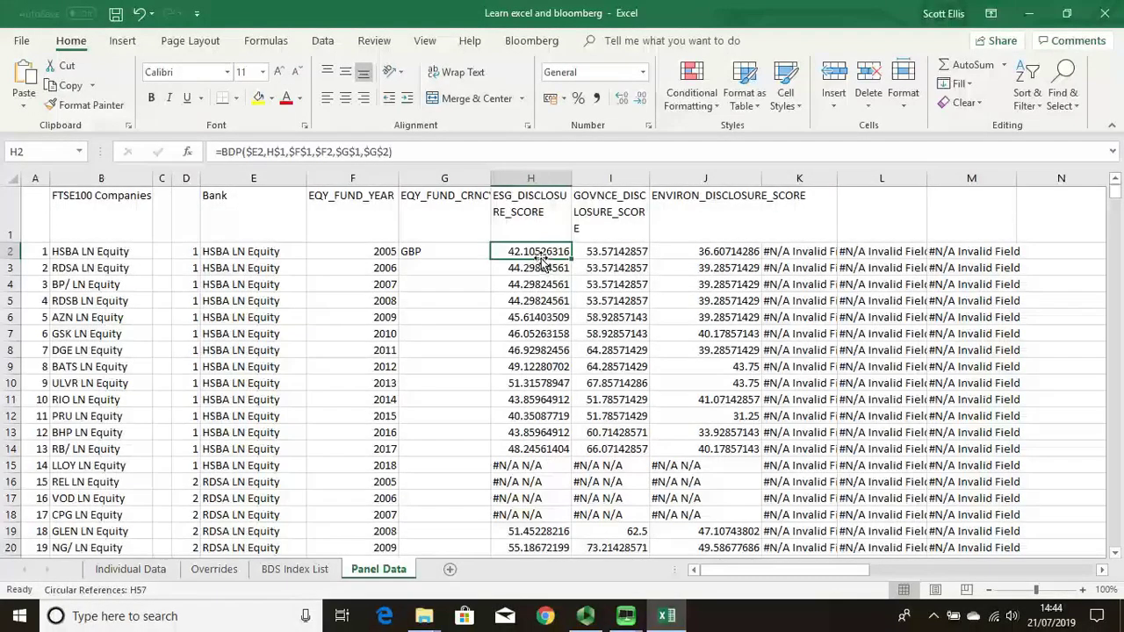
pyautogui.doubleClick(540, 252)
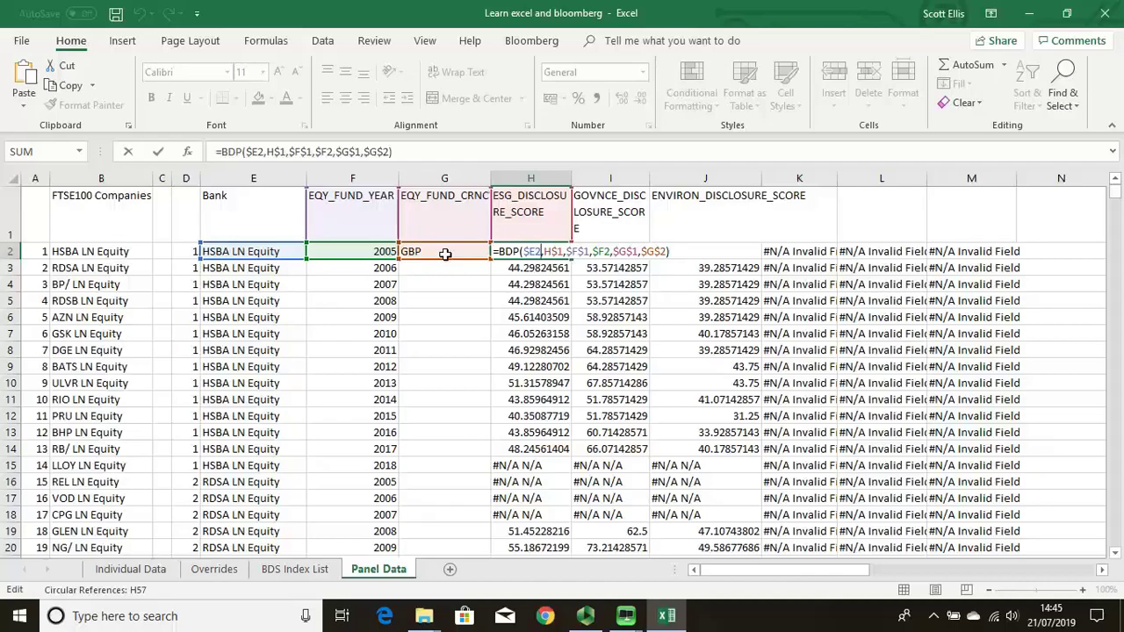
pyautogui.press('Return')
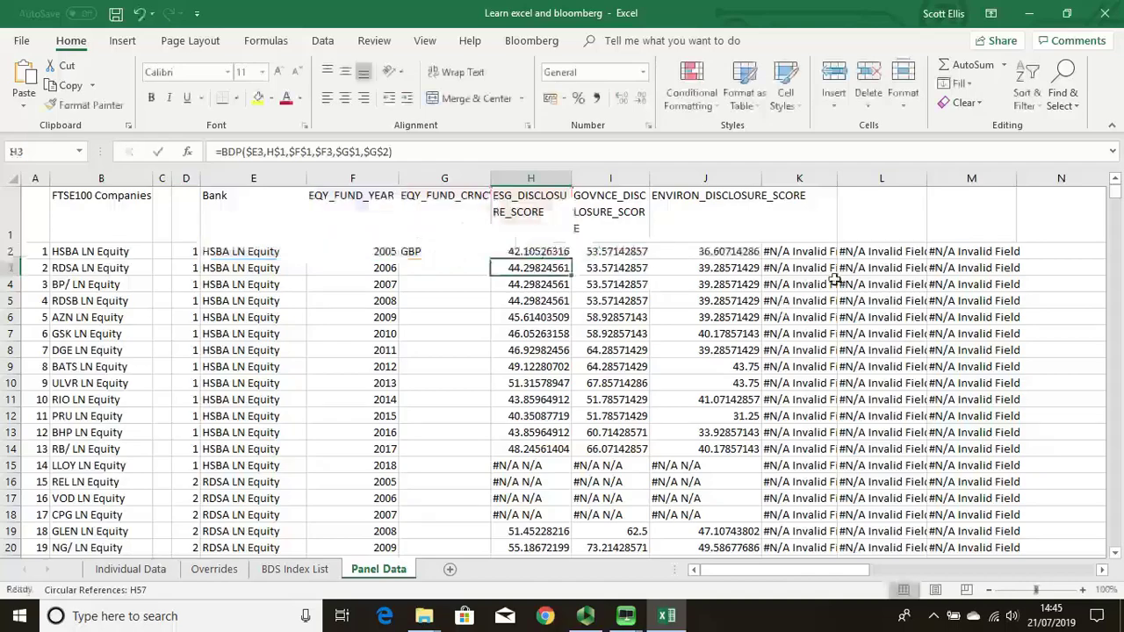
# - Select K1 for a new field header, then search Bloomberg's FLDS for "percentage of women" fields on HSBA LN Equity
pyautogui.click(825, 220)
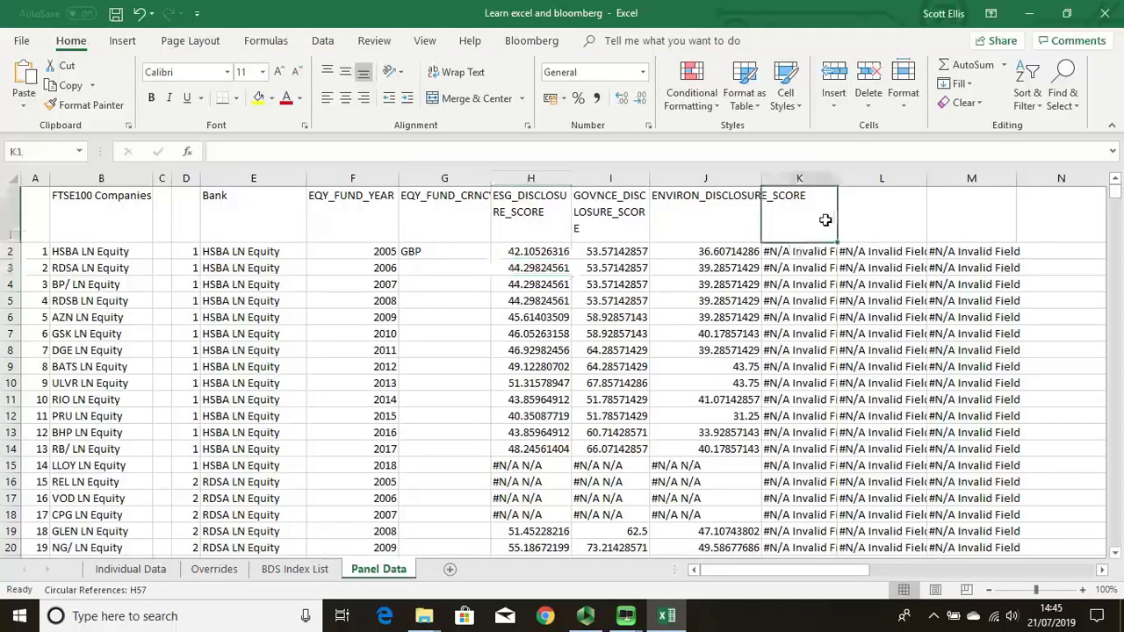
pyautogui.click(882, 226)
pyautogui.click(808, 226)
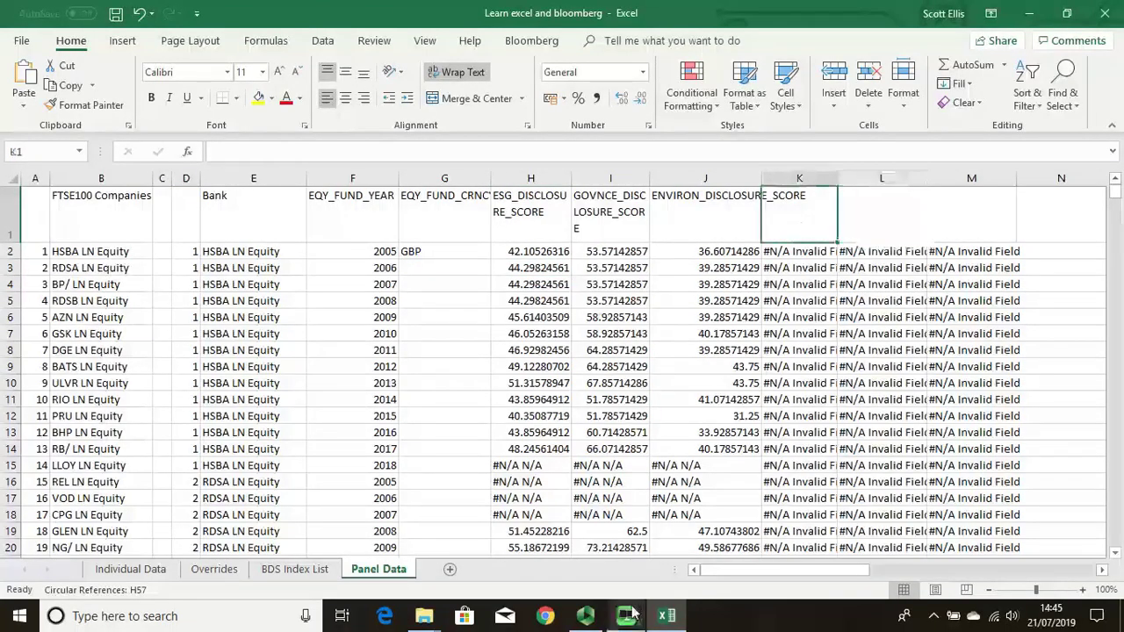
pyautogui.moveTo(634, 620)
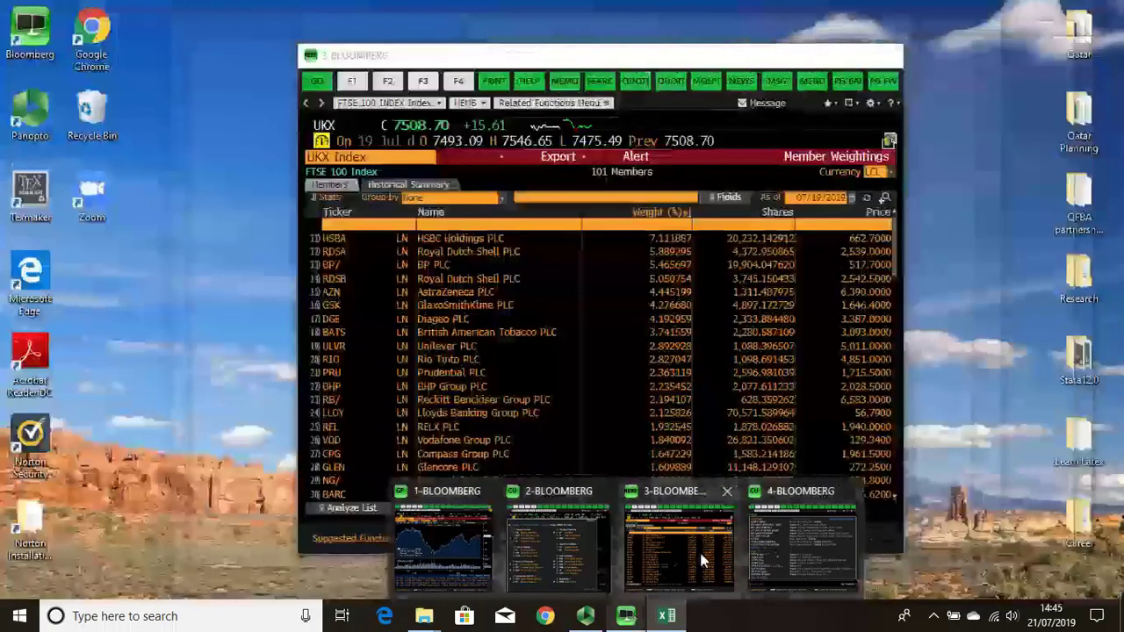
pyautogui.click(699, 549)
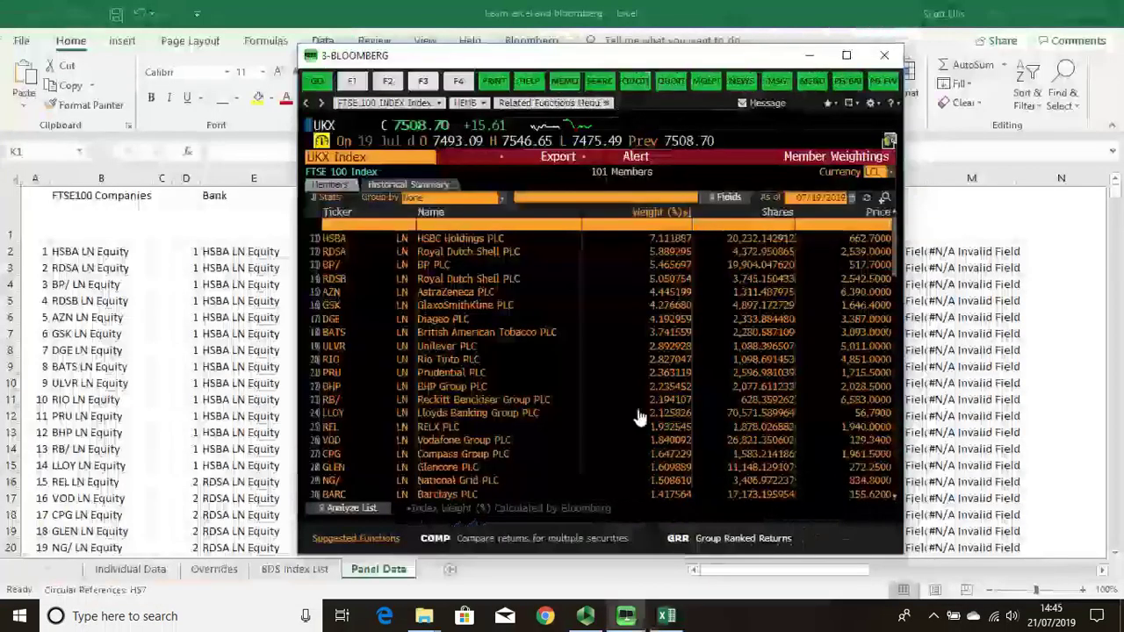
pyautogui.write('FL')
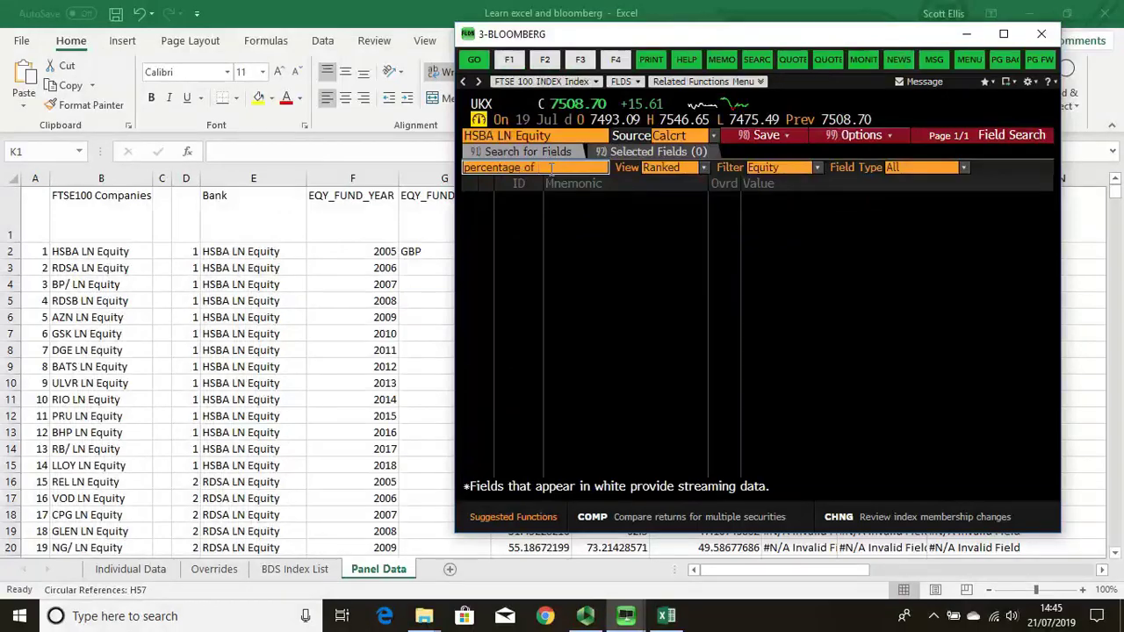
pyautogui.press('Return')
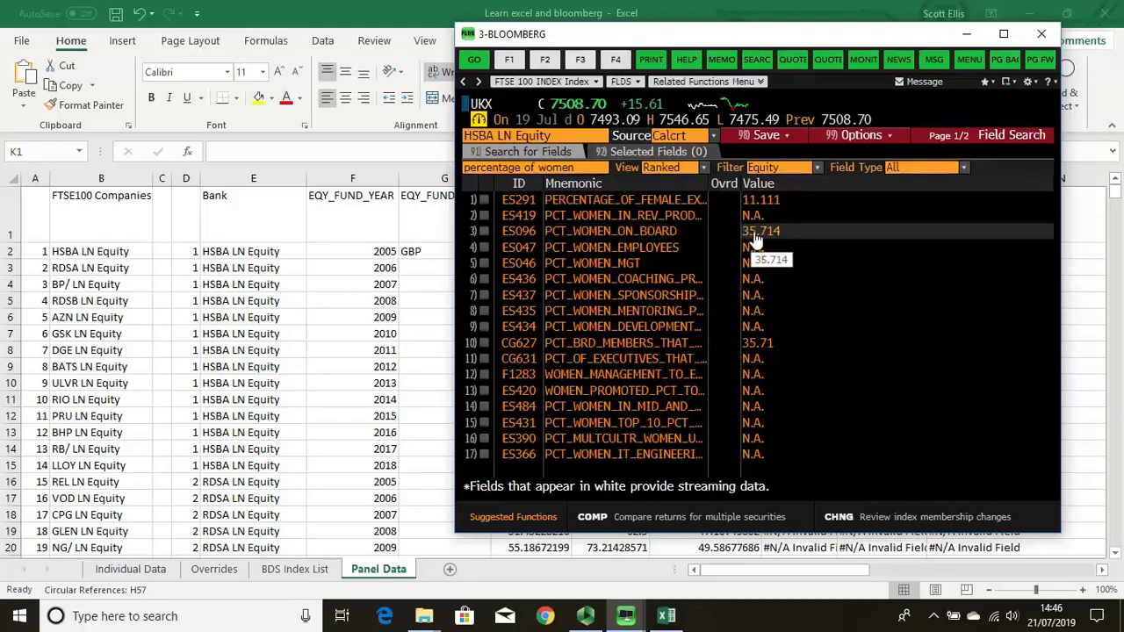
# - Copy the PCT_WOMEN_ON_BOARD mnemonic from the field search and paste it into K1 of the Panel Data sheet
pyautogui.rightClick(651, 237)
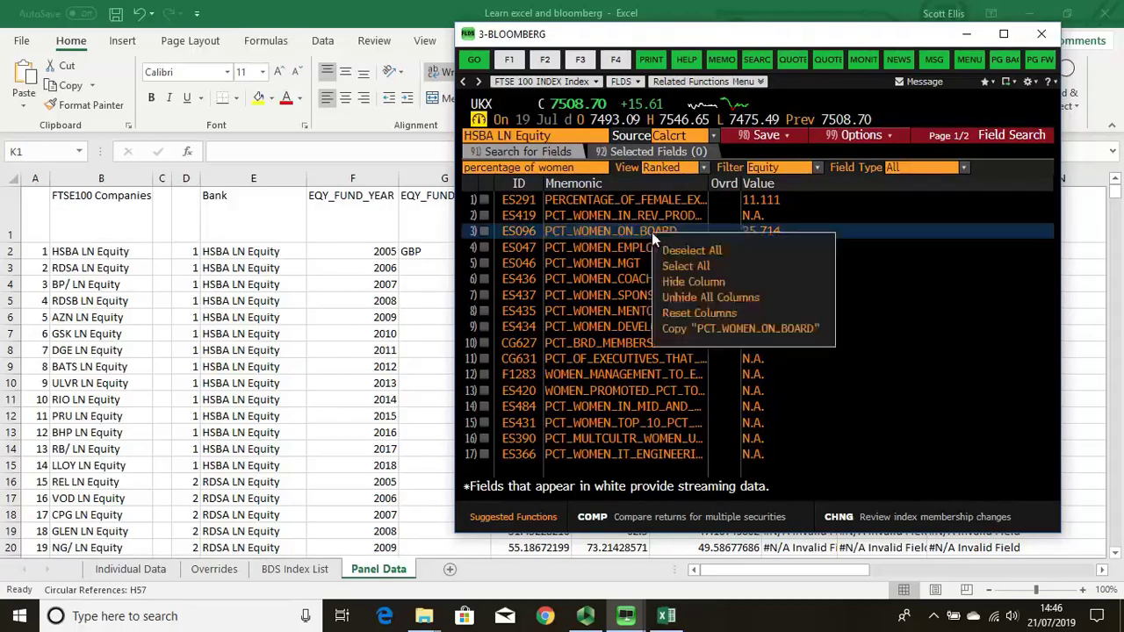
pyautogui.click(711, 331)
pyautogui.click(448, 296)
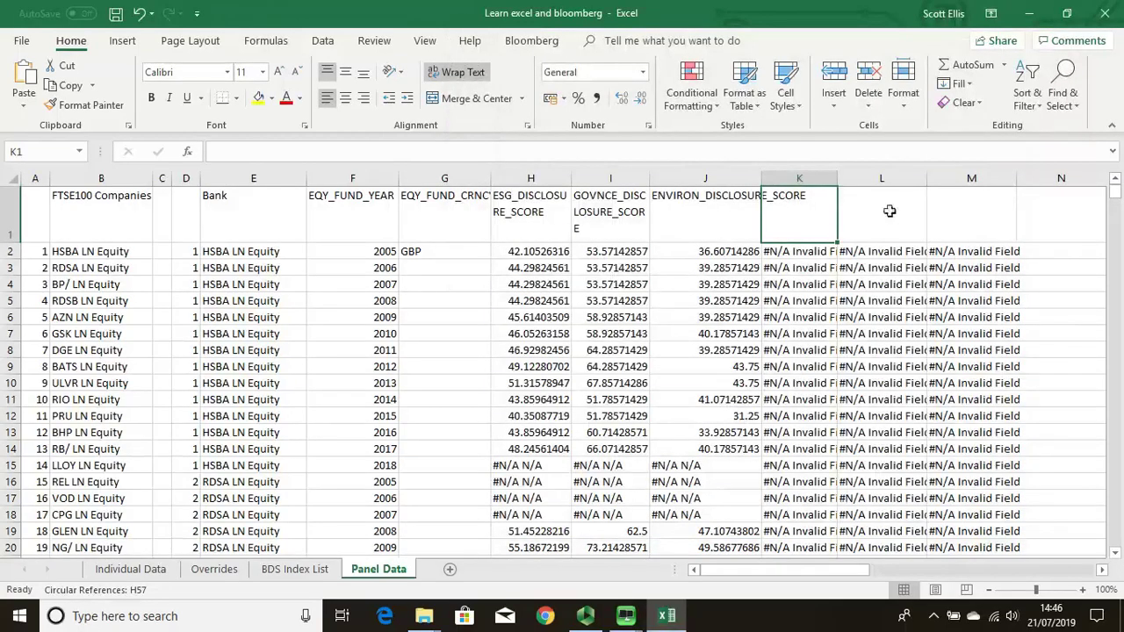
pyautogui.hotkey('ctrl', 'v')
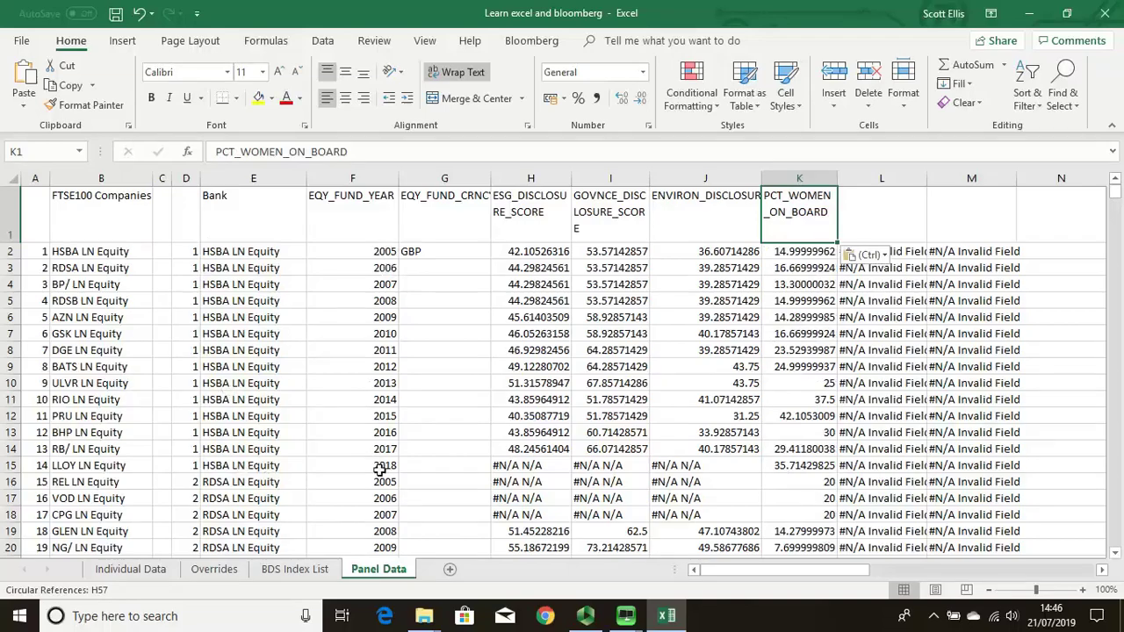
# - Examine the years in F2:F14, the formula in L13 and the missing disclosure scores in H15:J18
pyautogui.moveTo(389, 453); pyautogui.dragTo(387, 252)
pyautogui.click(913, 439)
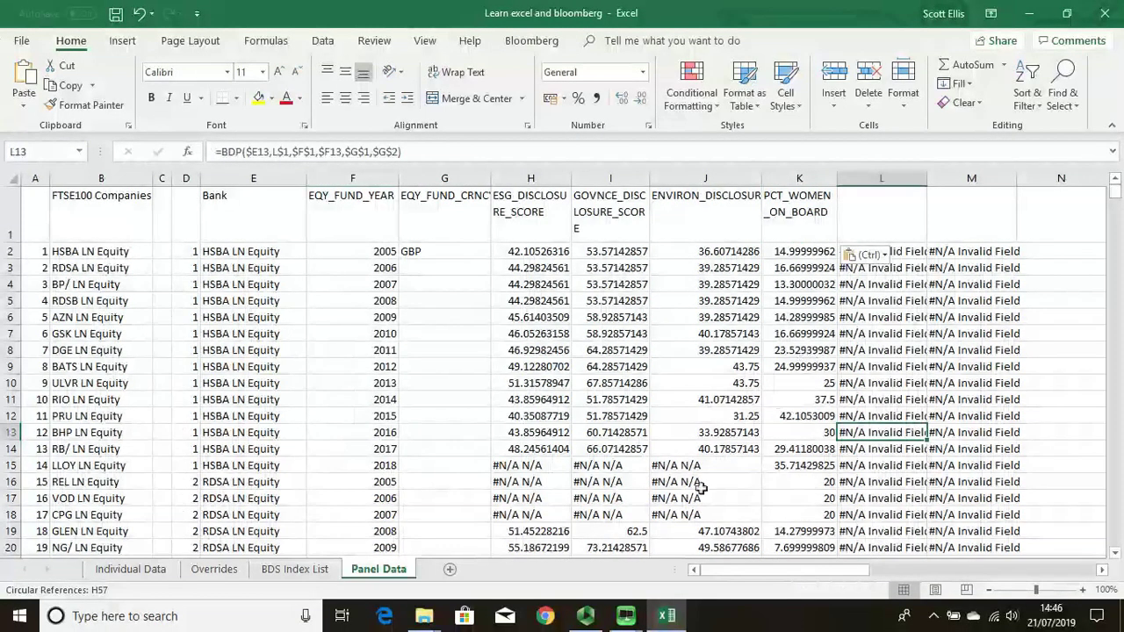
pyautogui.moveTo(518, 467); pyautogui.dragTo(691, 515)
pyautogui.click(904, 207)
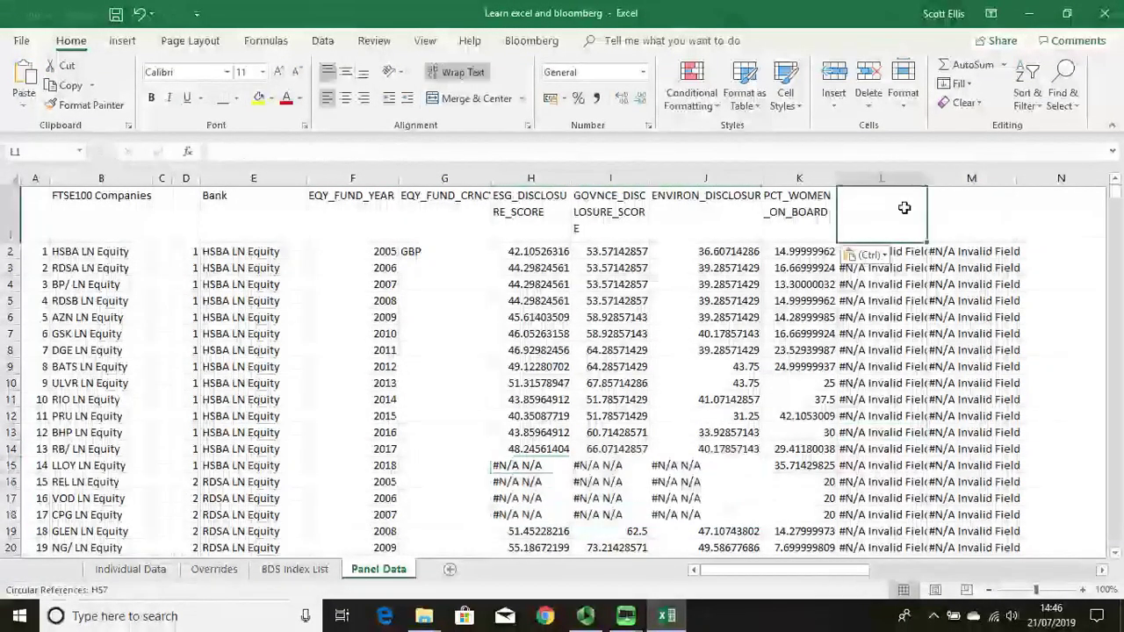